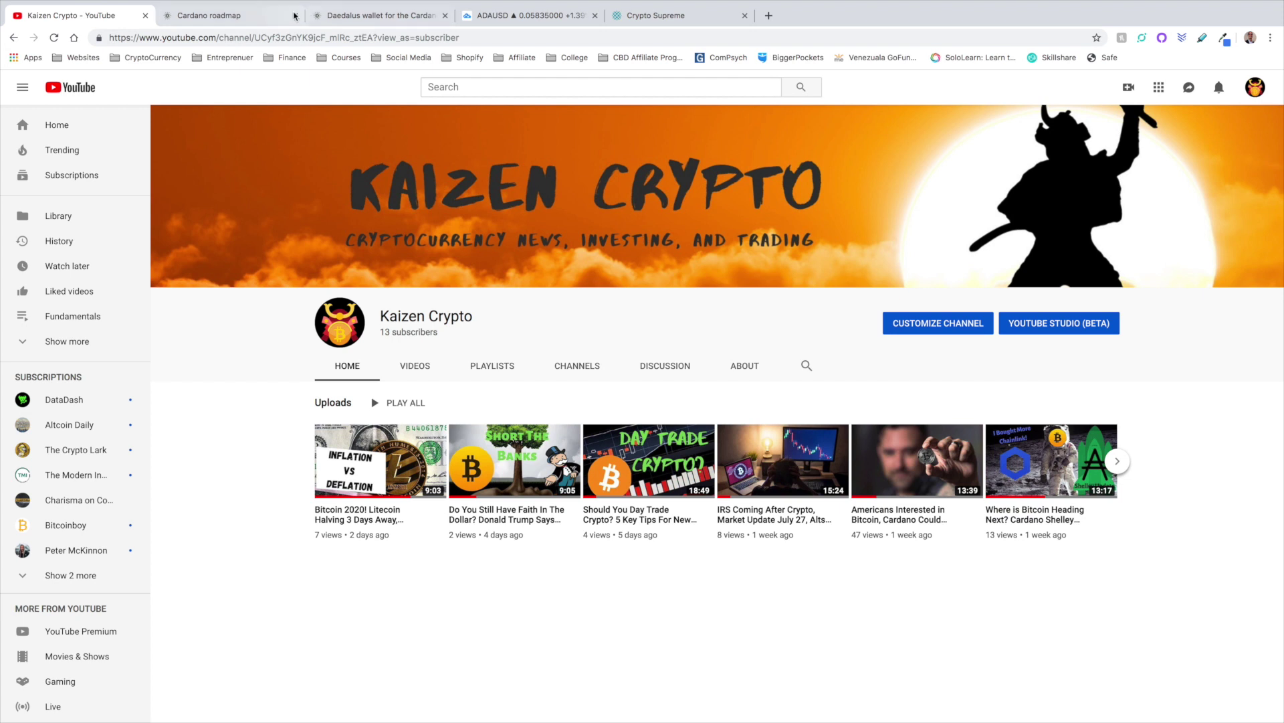
- Leave the Kaizen Crypto YouTube channel for the Cardano roadmap page and its five eras
{"action": "left_click", "coordinate": [258, 22]}
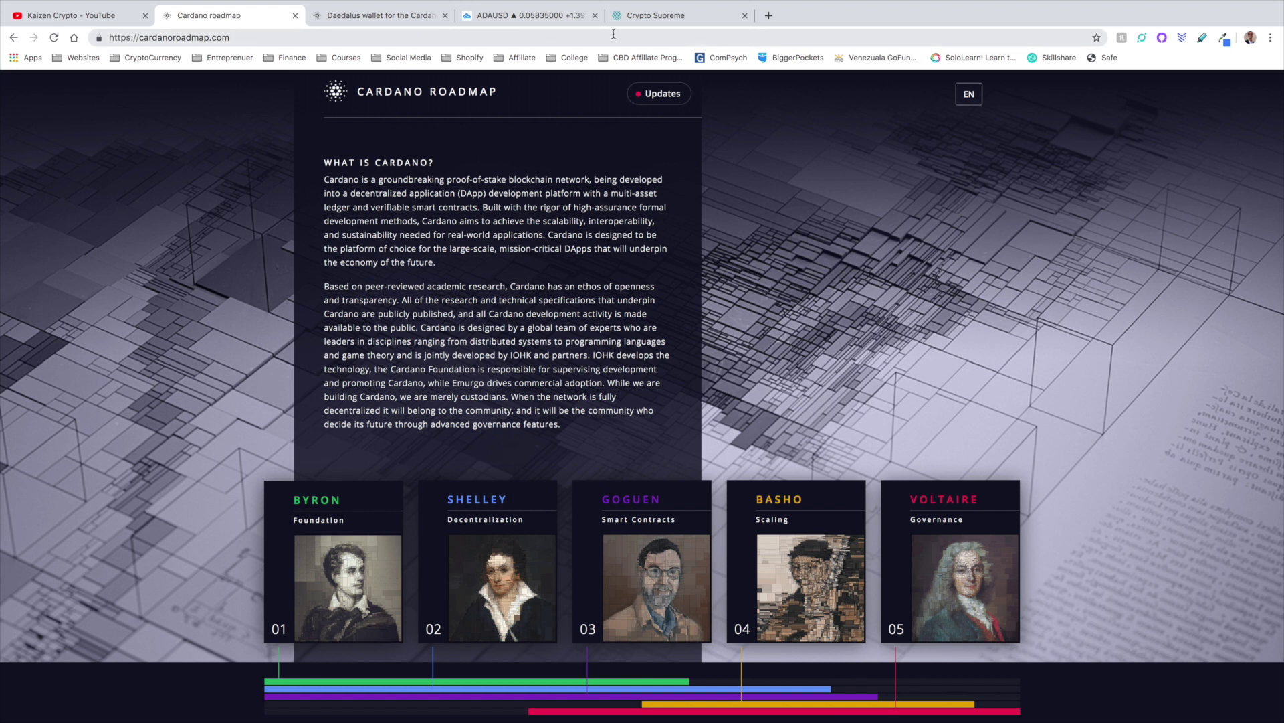
- Go from the Cardano roadmap overview to the Crypto Supreme apparel store home page
{"action": "left_click", "coordinate": [653, 16]}
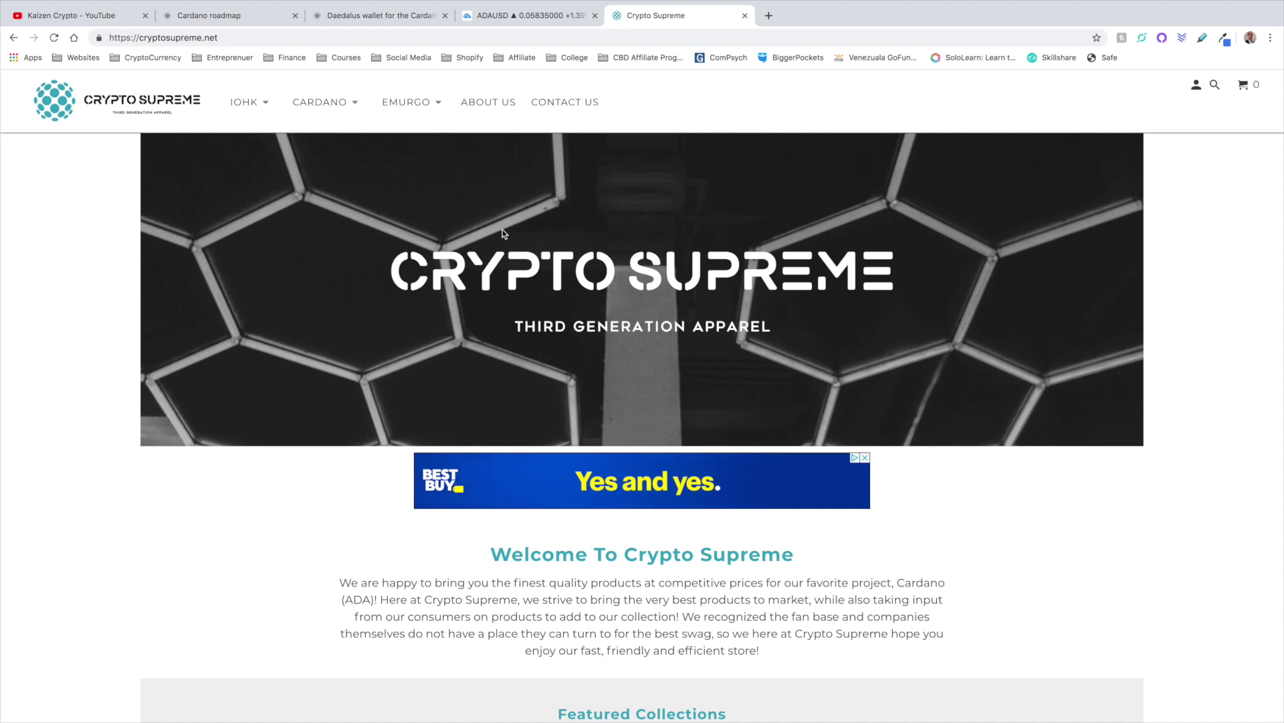
{"action": "scroll", "coordinate": [504, 233], "scroll_direction": "down", "scroll_amount": 2}
{"action": "scroll", "coordinate": [504, 233], "scroll_direction": "down", "scroll_amount": 3}
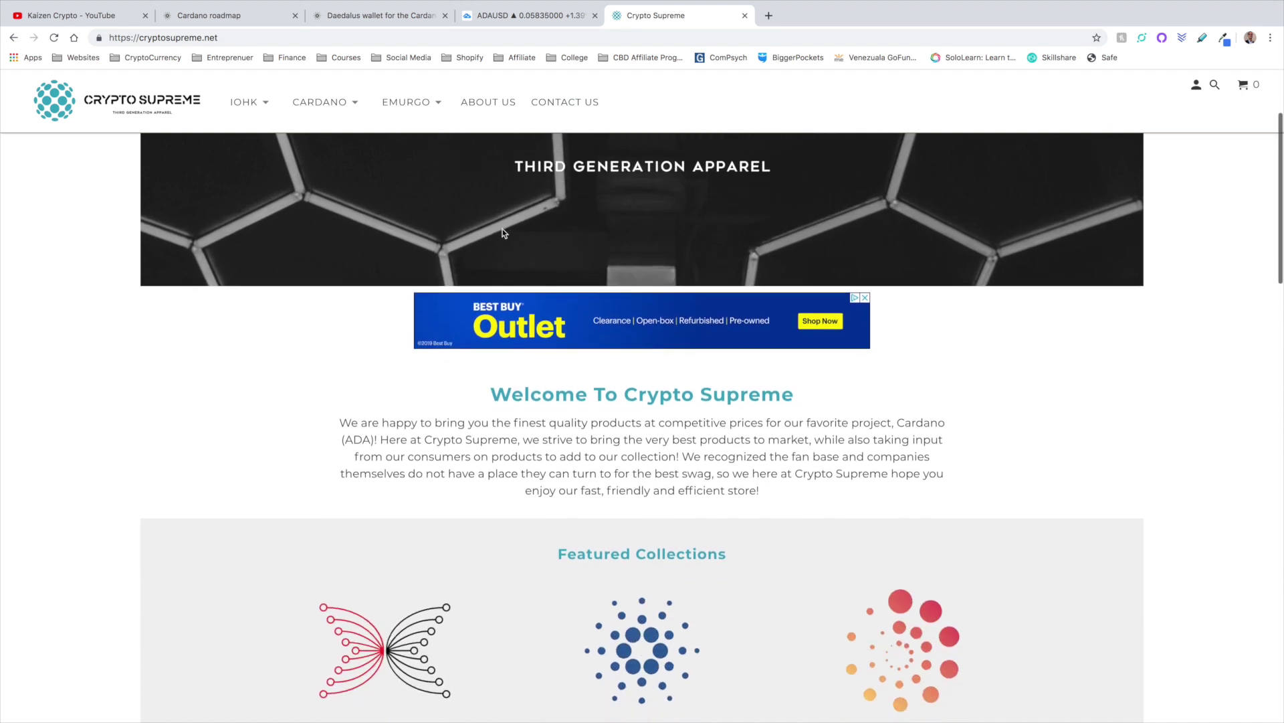
{"action": "scroll", "coordinate": [504, 233], "scroll_direction": "down", "scroll_amount": 15}
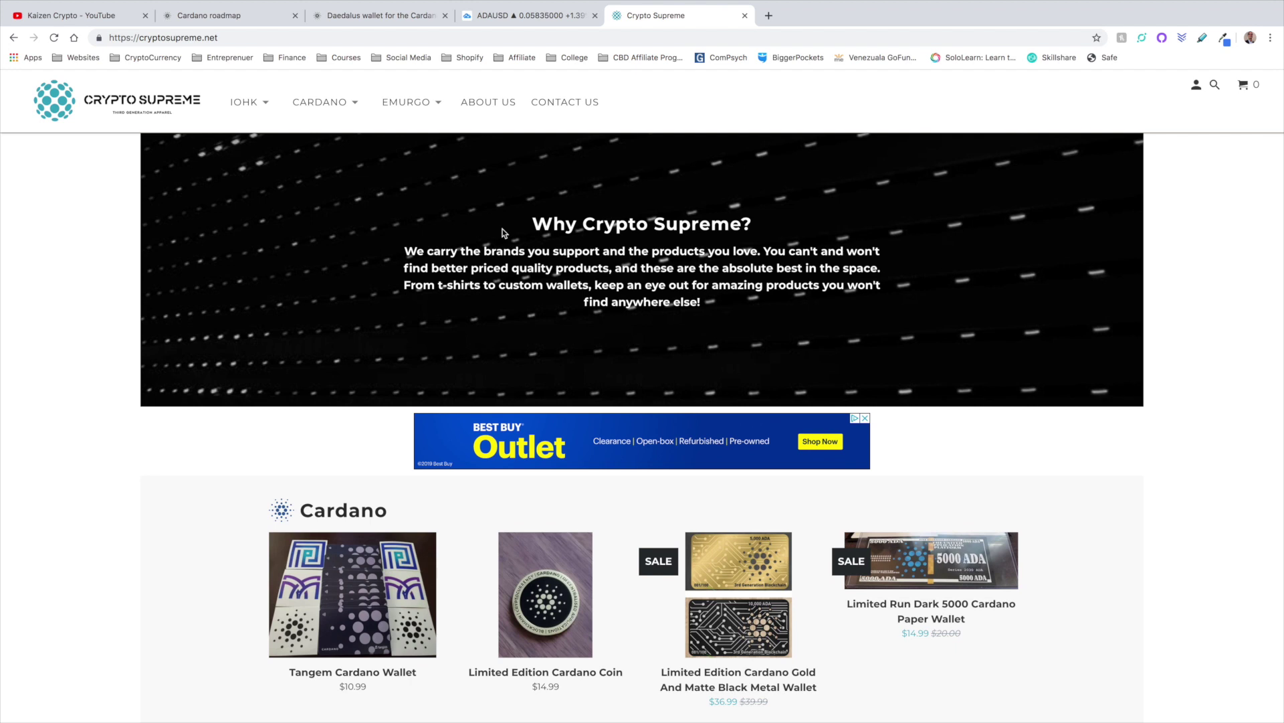
{"action": "scroll", "coordinate": [504, 233], "scroll_direction": "down", "scroll_amount": 3}
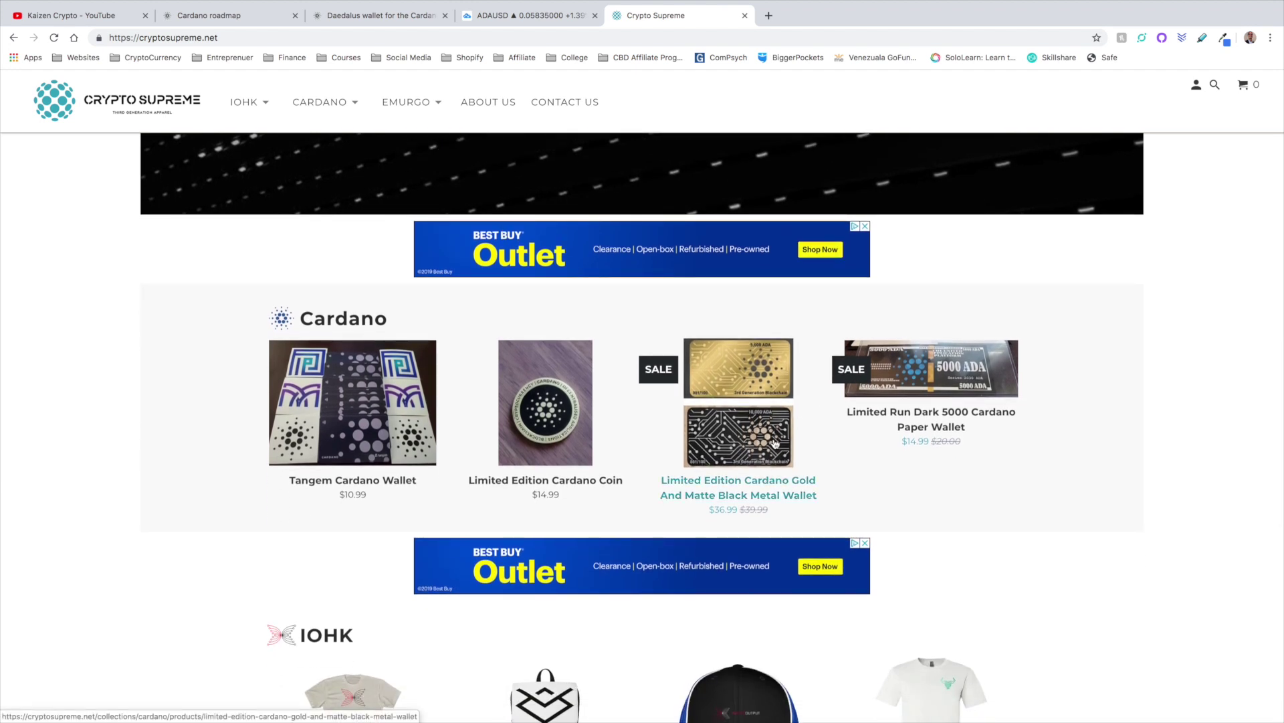
{"action": "scroll", "coordinate": [753, 488], "scroll_direction": "down", "scroll_amount": 4}
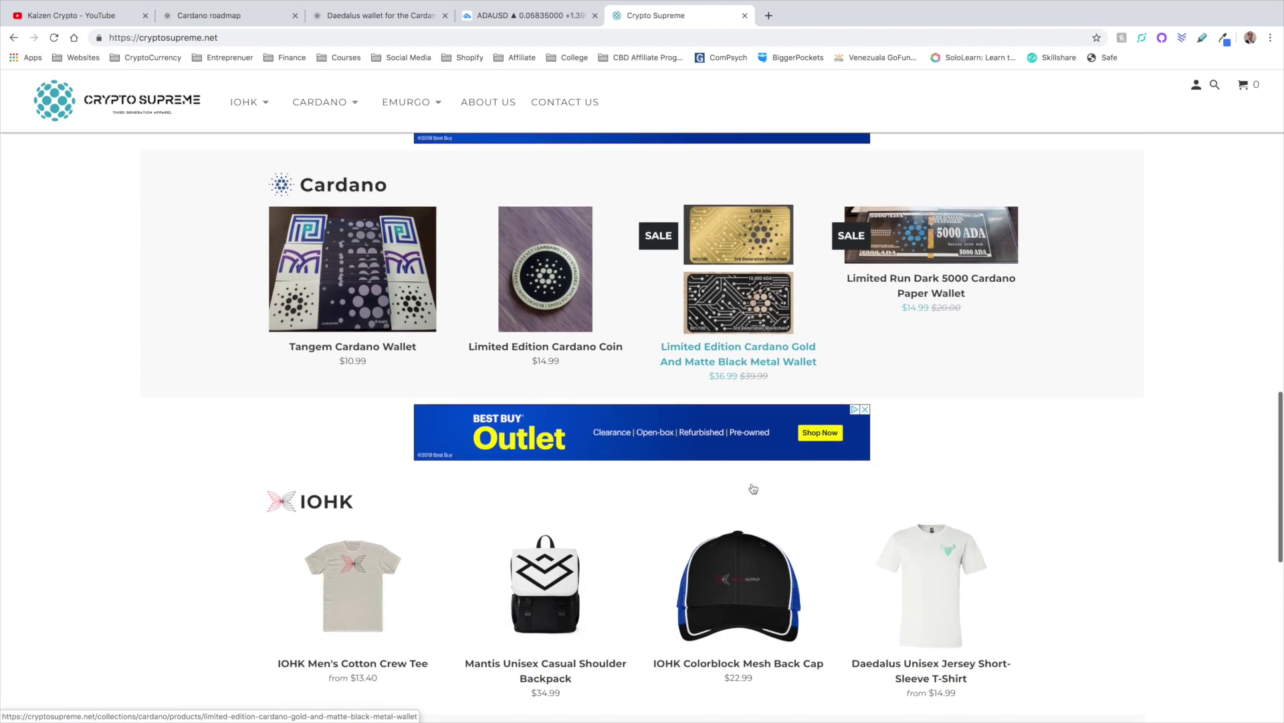
{"action": "scroll", "coordinate": [753, 488], "scroll_direction": "up", "scroll_amount": 10}
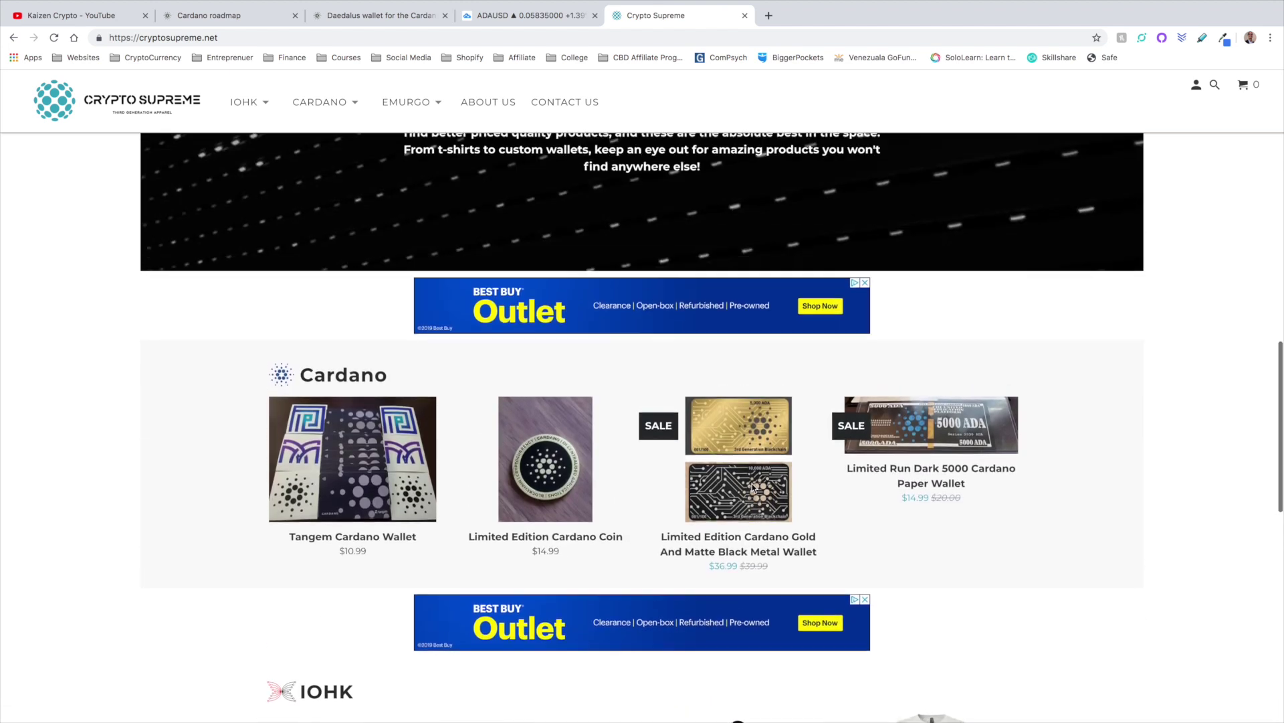
{"action": "scroll", "coordinate": [754, 488], "scroll_direction": "up", "scroll_amount": 5}
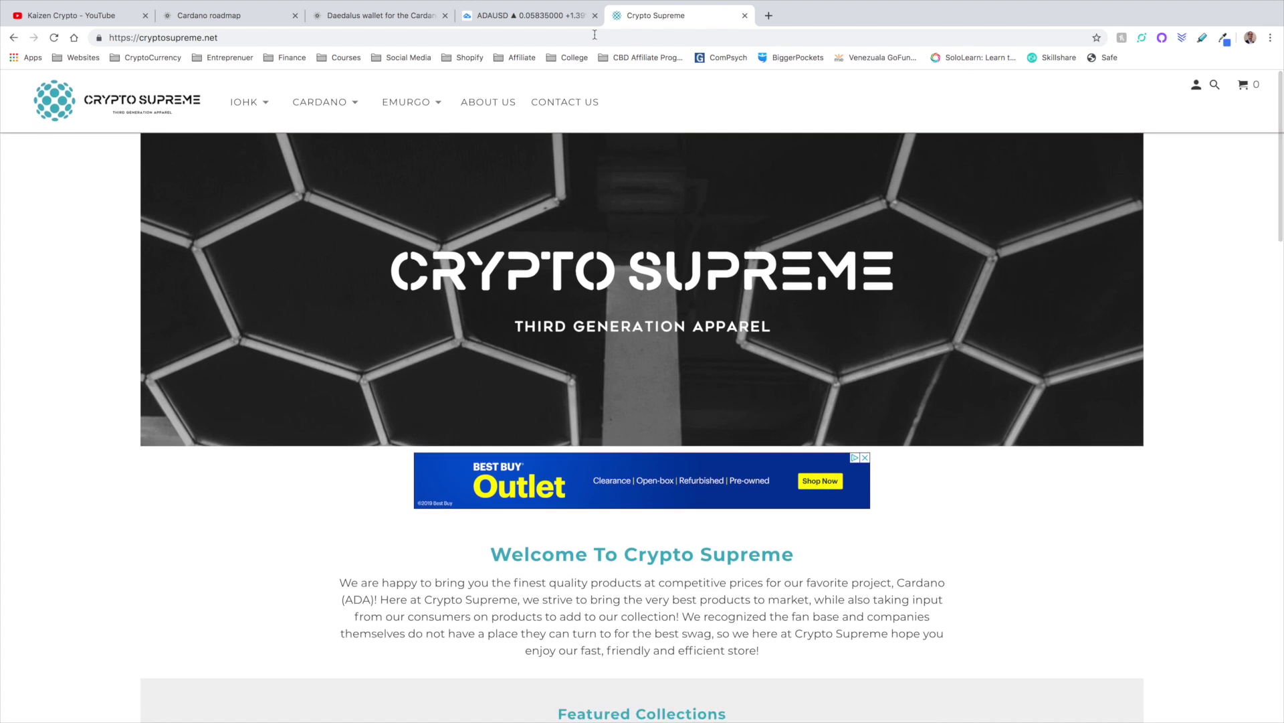
{"action": "left_click", "coordinate": [542, 31]}
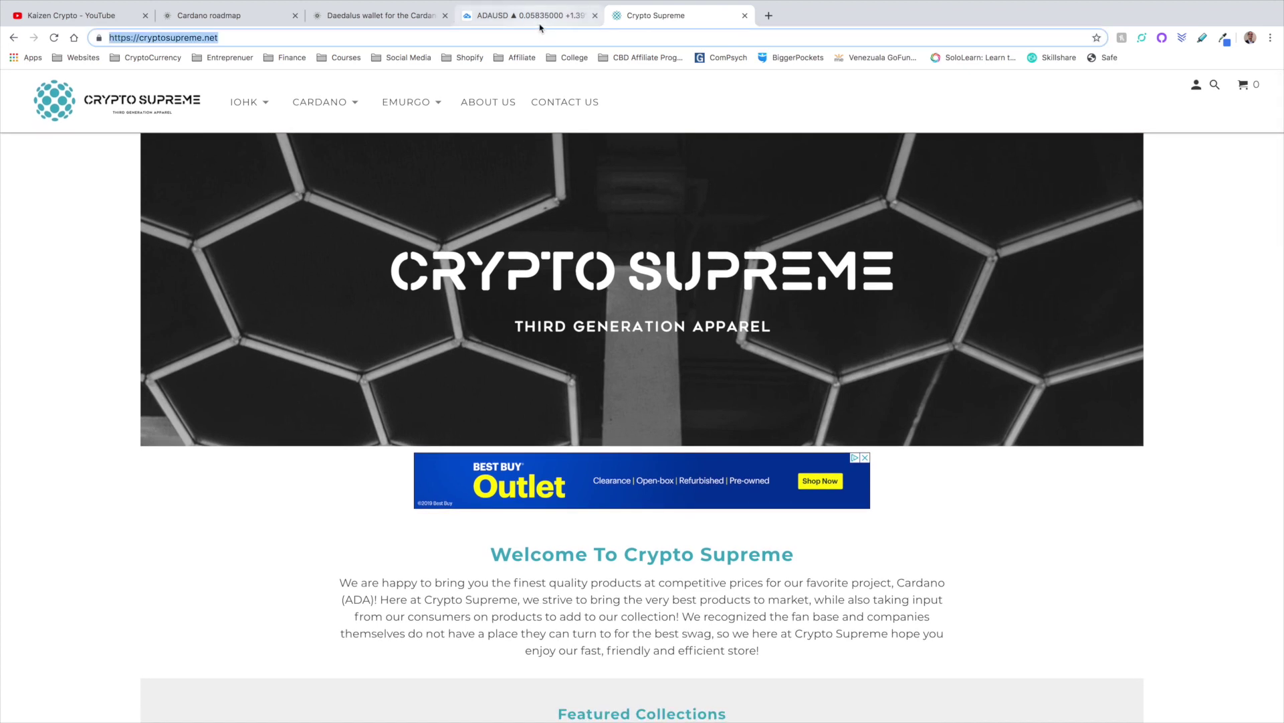
{"action": "left_click", "coordinate": [540, 20]}
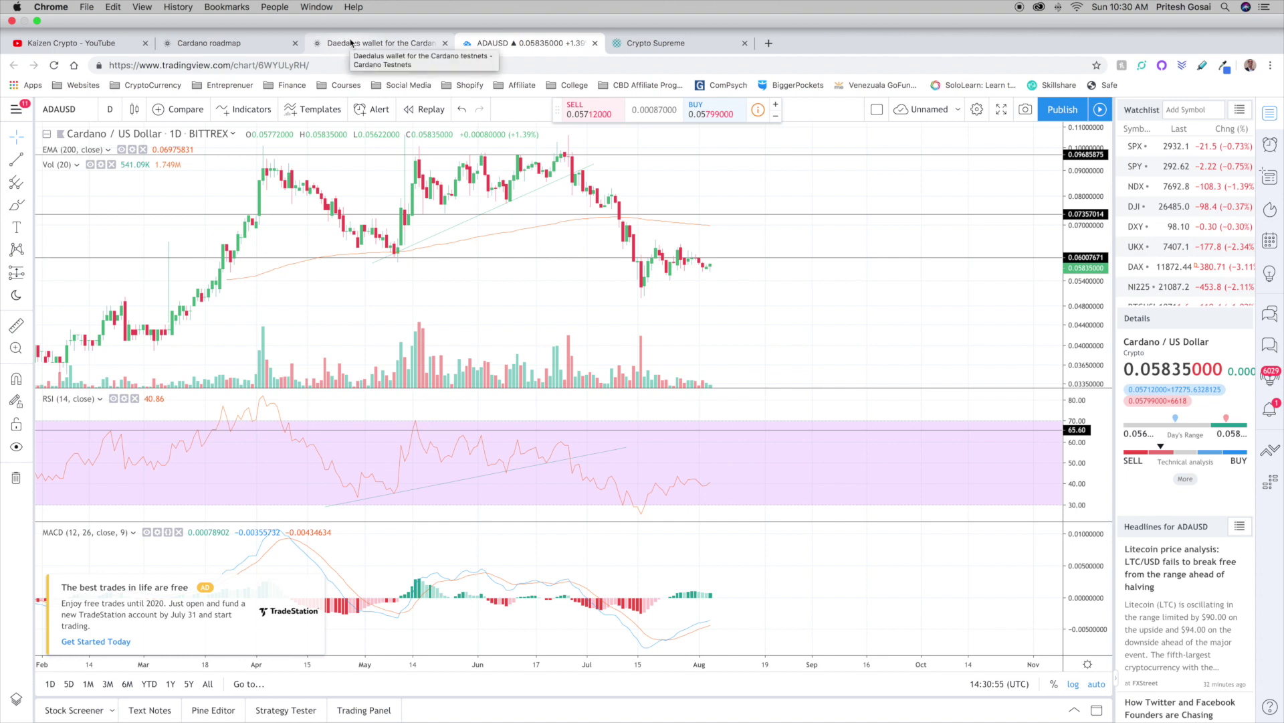
- Show the Daedalus testnet wallet page listing Windows, Mac OS and Linux 0.14.0 downloads
{"action": "left_click", "coordinate": [352, 43]}
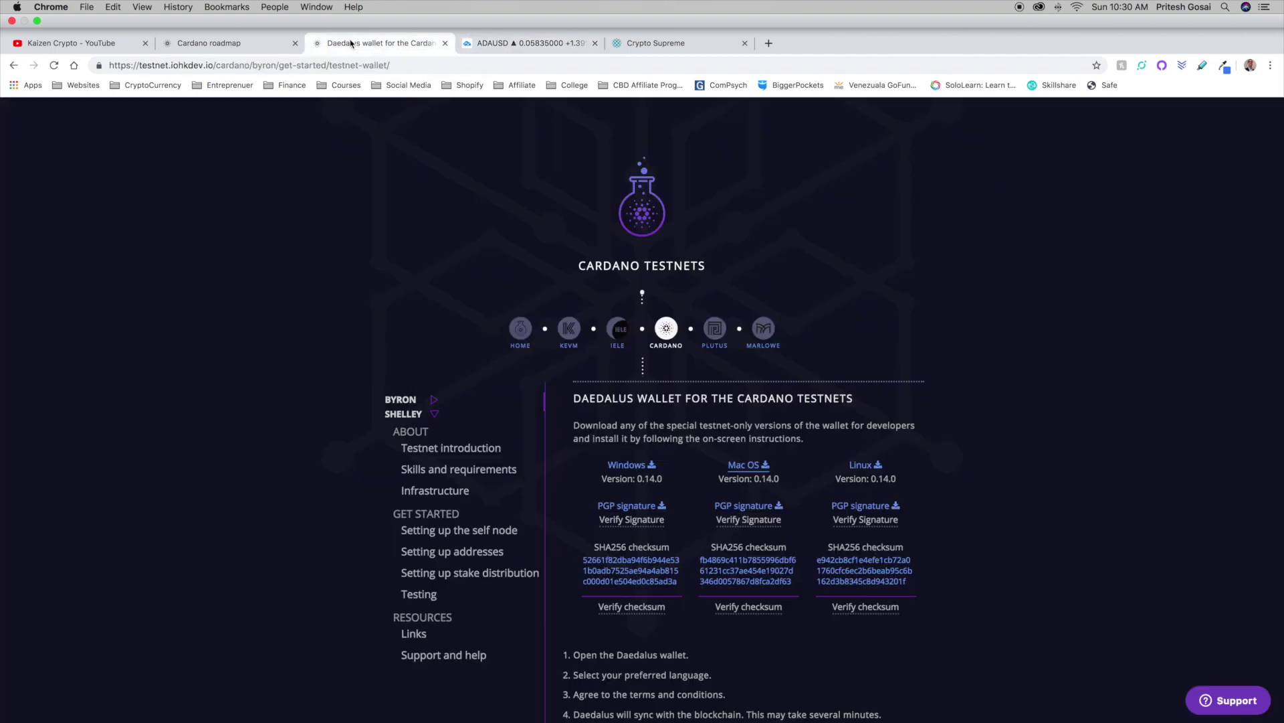
- Return to the Cardano roadmap in full screen and scroll to the era timeline and IOHK whiteboard video
{"action": "left_click", "coordinate": [247, 51]}
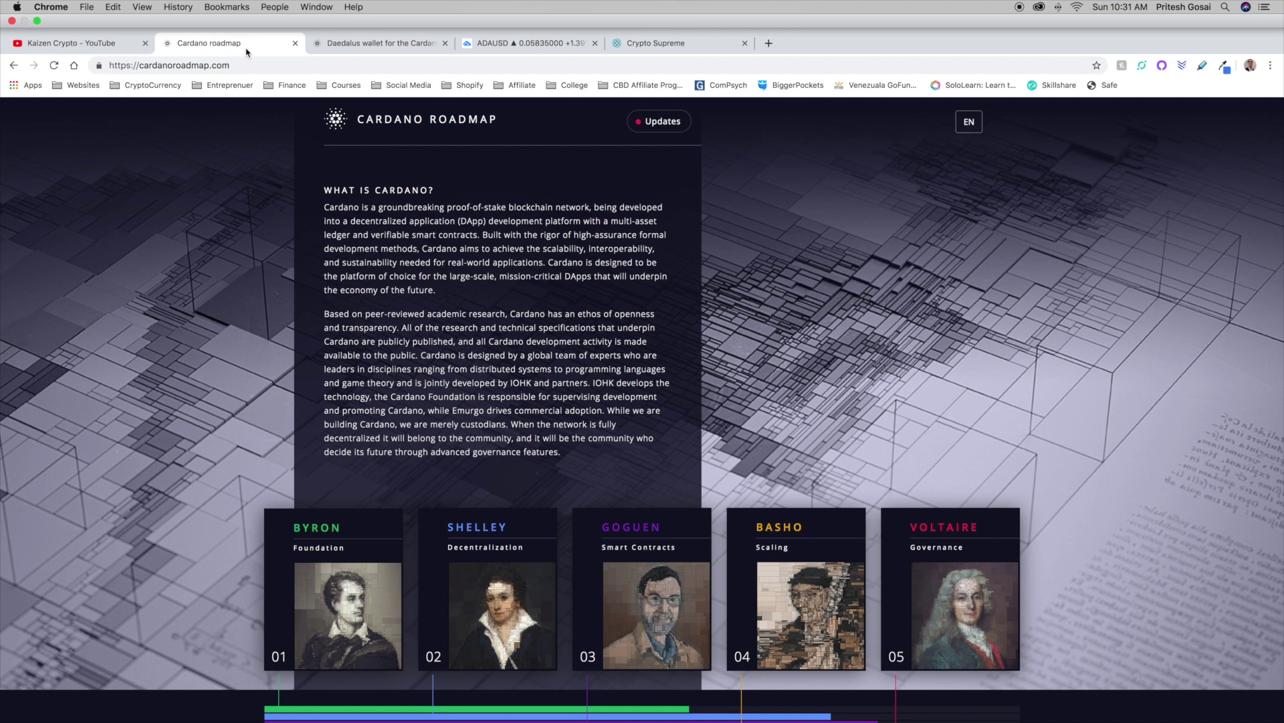
{"action": "key", "text": "ctrl+super+f"}
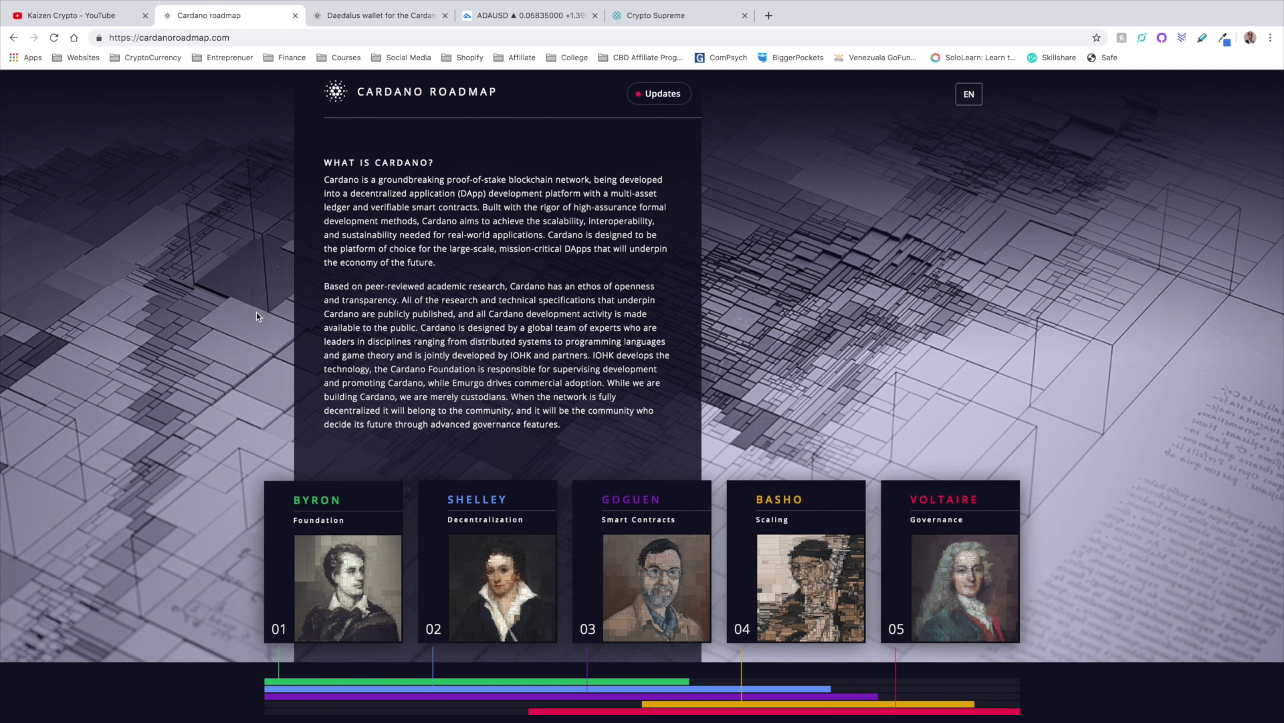
{"action": "scroll", "coordinate": [255, 312], "scroll_direction": "down", "scroll_amount": 1}
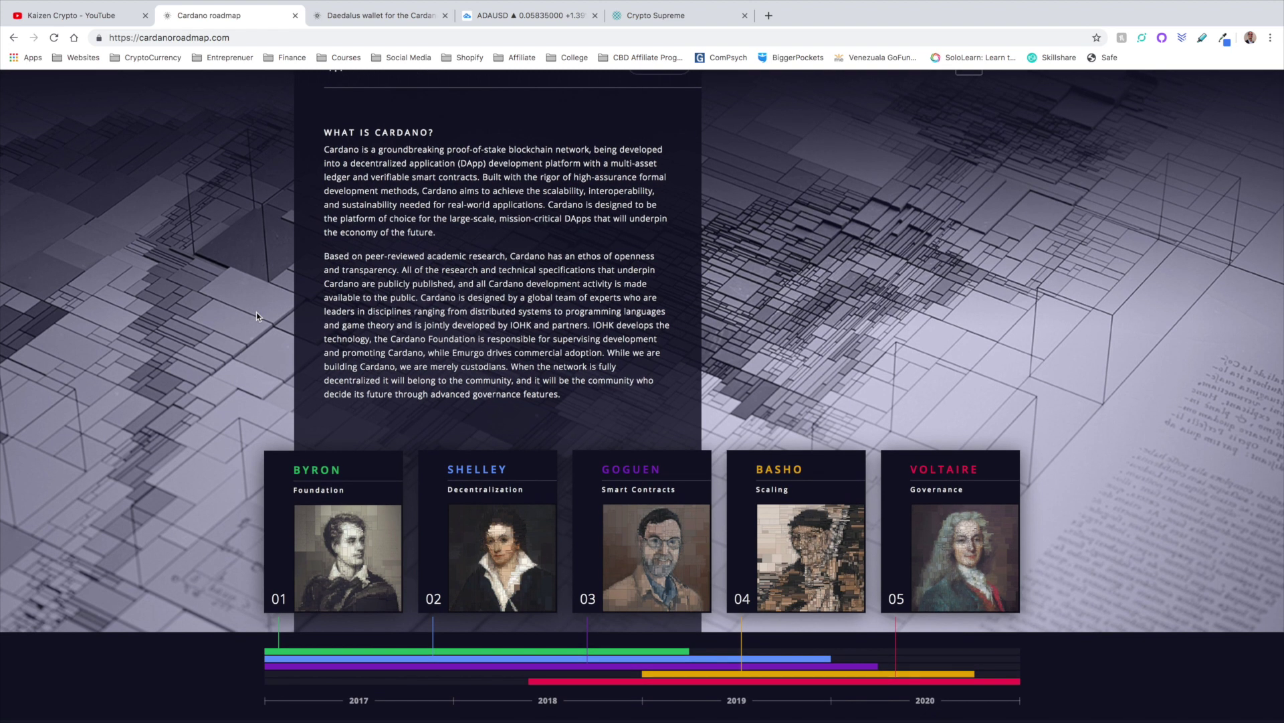
{"action": "scroll", "coordinate": [256, 312], "scroll_direction": "down", "scroll_amount": 2}
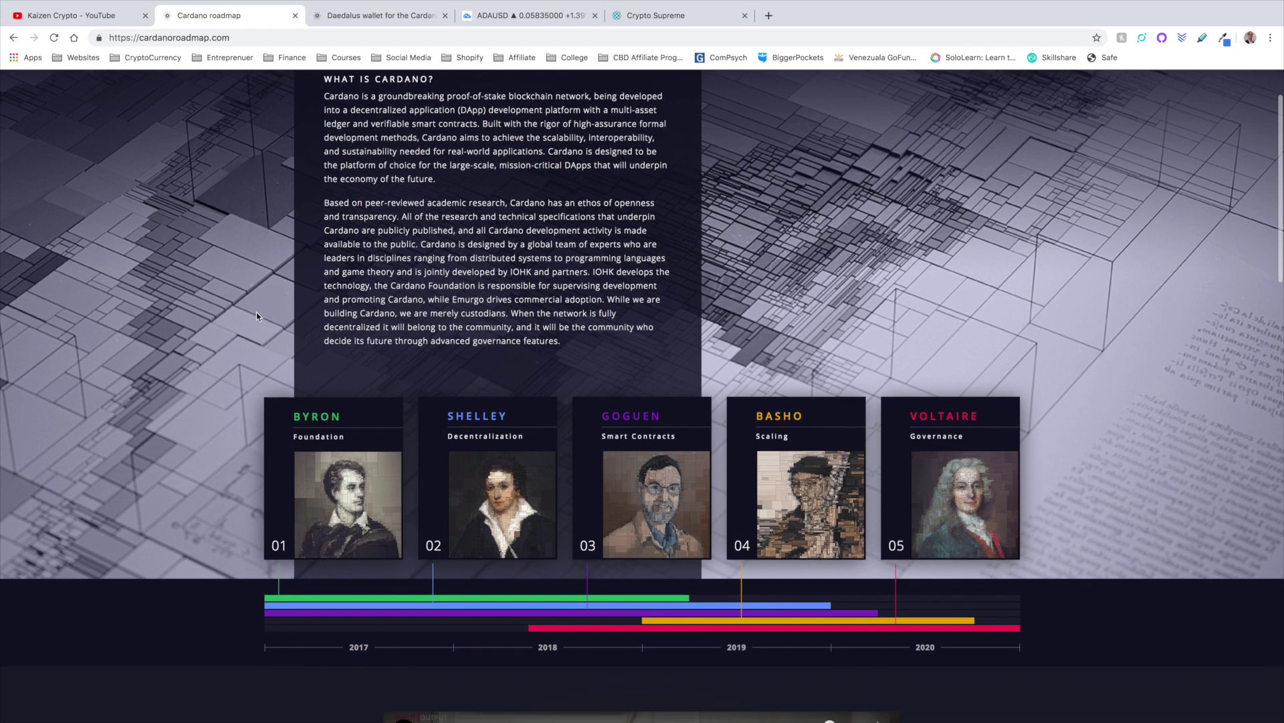
{"action": "scroll", "coordinate": [256, 315], "scroll_direction": "down", "scroll_amount": 2}
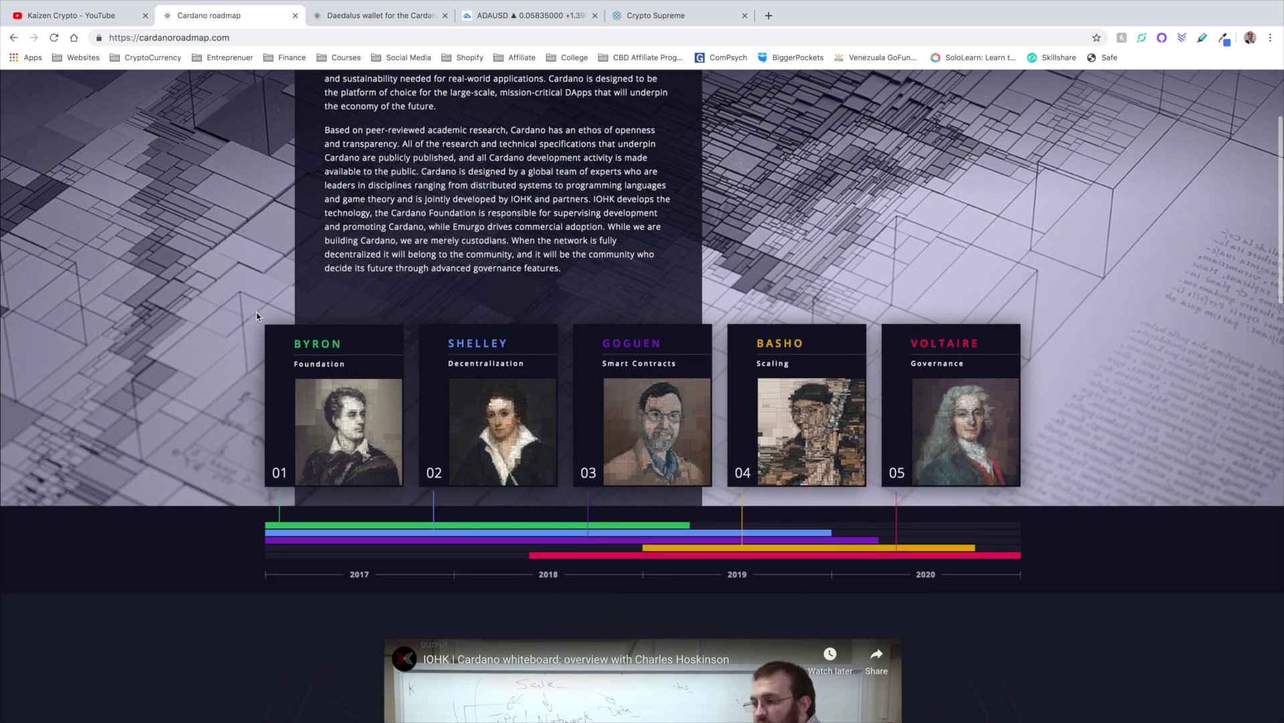
{"action": "scroll", "coordinate": [256, 315], "scroll_direction": "down", "scroll_amount": 1}
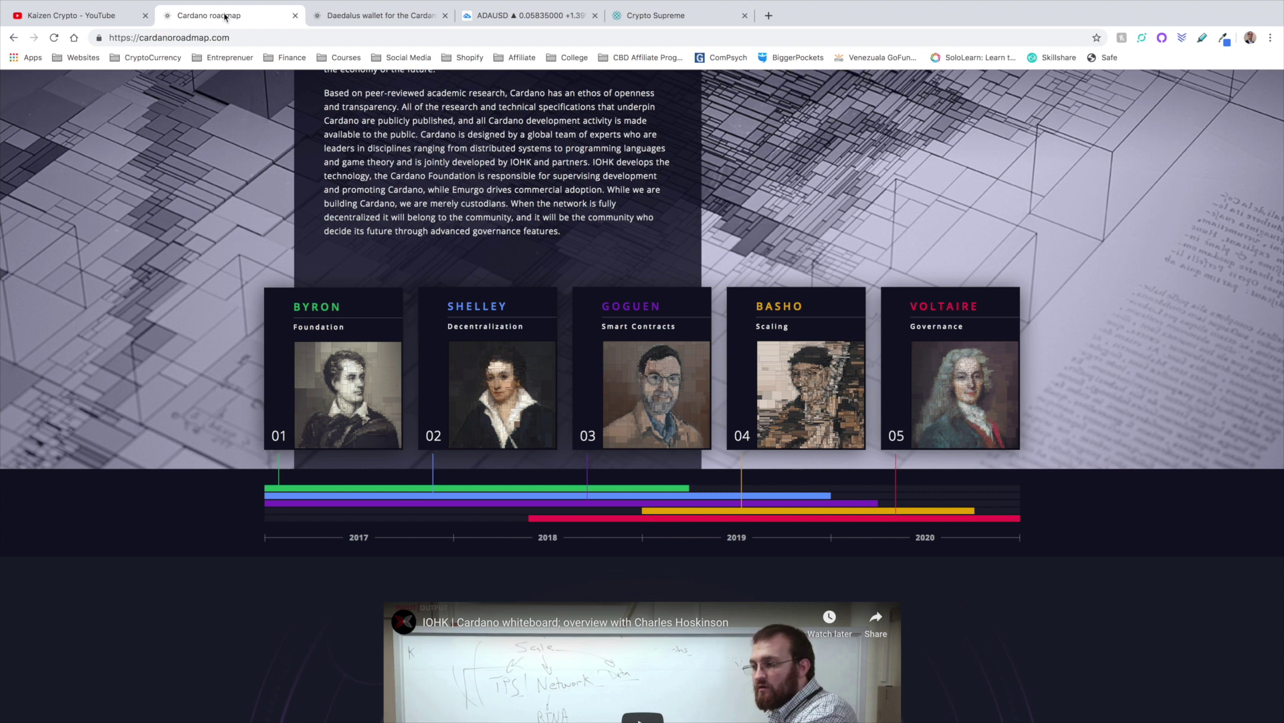
{"action": "mouse_move", "coordinate": [340, 2]}
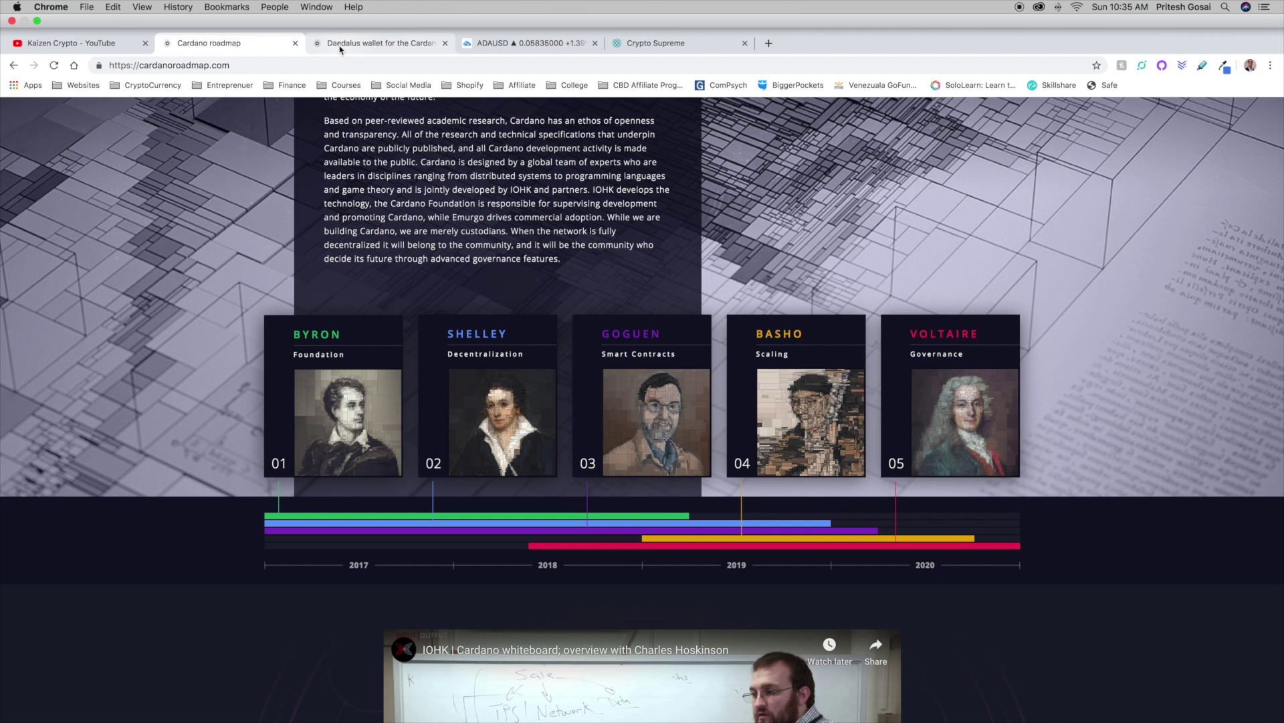
- Review the Byron-to-Voltaire era timeline, then bring up the ADAUSD daily chart at 0.05835
{"action": "scroll", "coordinate": [291, 149], "scroll_direction": "up", "scroll_amount": 3}
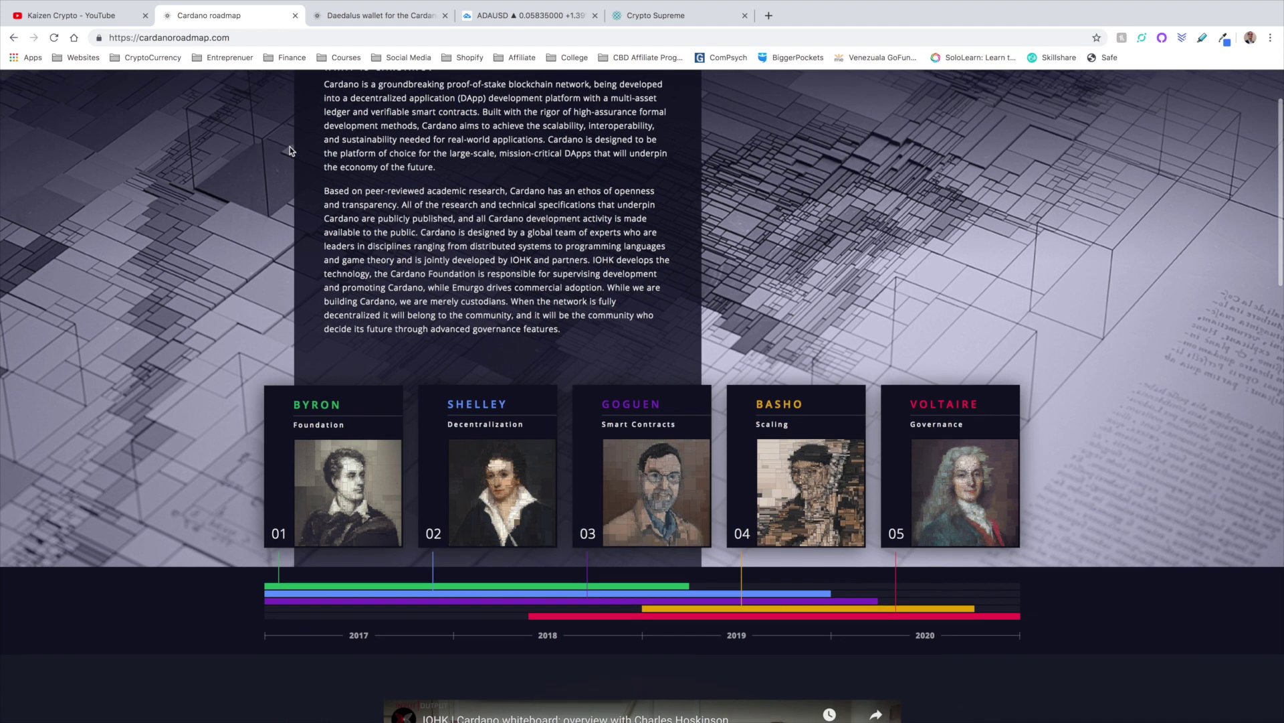
{"action": "scroll", "coordinate": [290, 150], "scroll_direction": "down", "scroll_amount": 1}
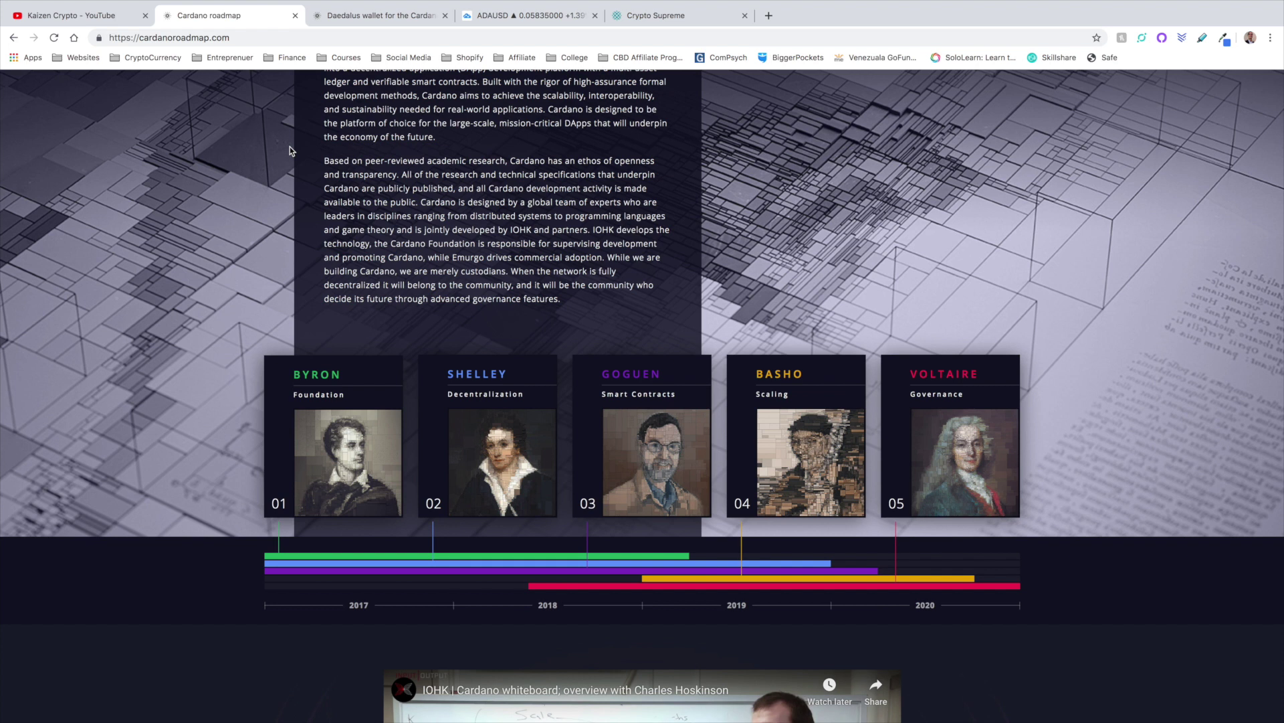
{"action": "mouse_move", "coordinate": [369, 5]}
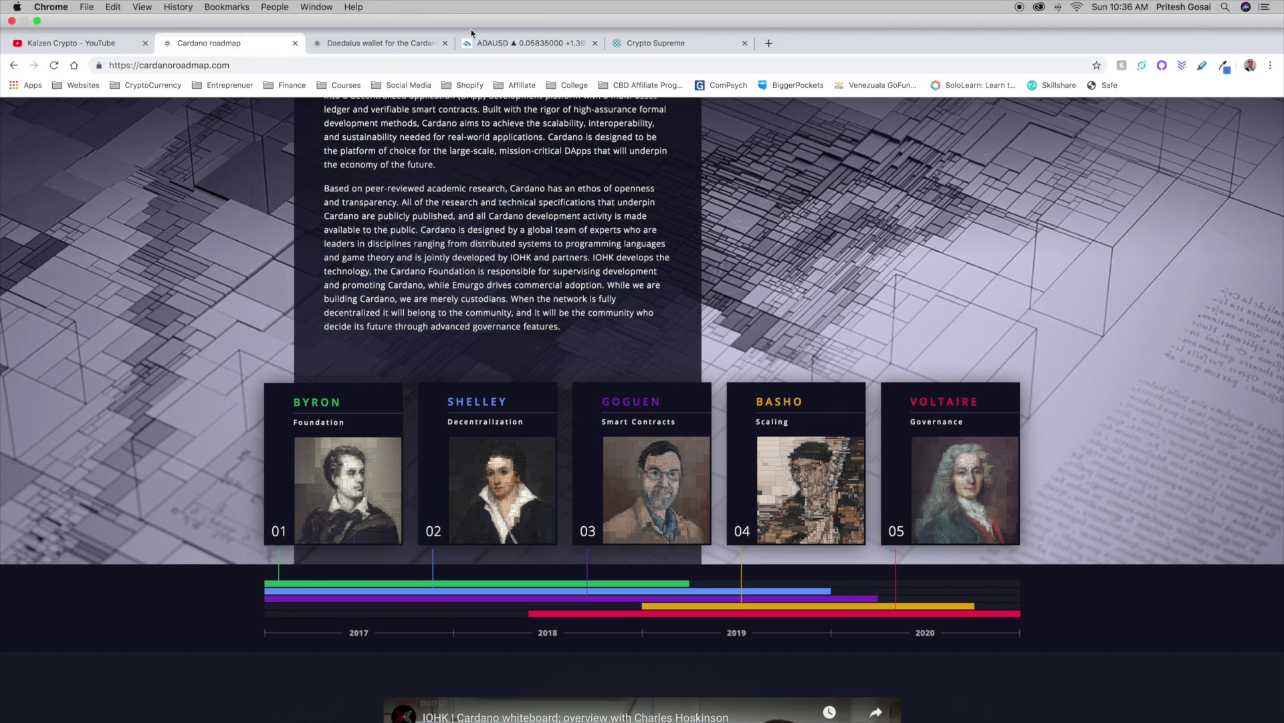
{"action": "left_click", "coordinate": [497, 43]}
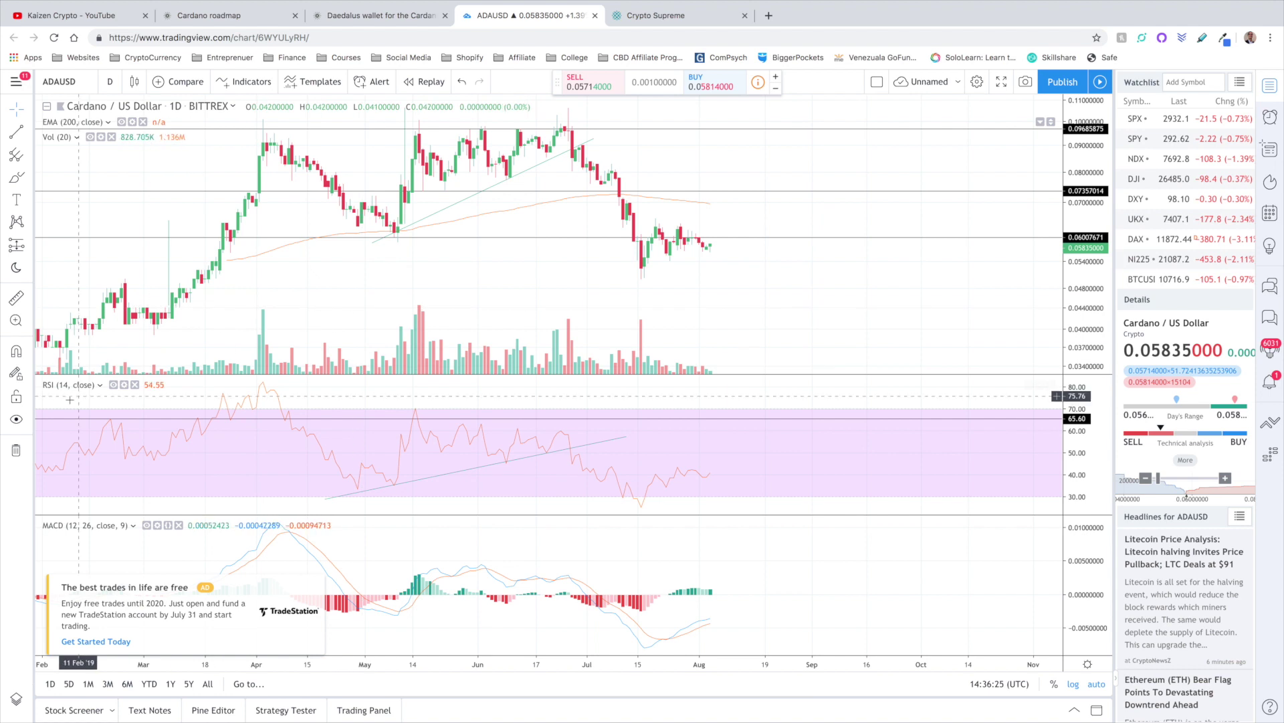
- Pan the ADA/USD daily chart back to show candles from November 2018 onward
{"action": "scroll", "coordinate": [103, 327], "scroll_direction": "left", "scroll_amount": 5}
{"action": "scroll", "coordinate": [104, 327], "scroll_direction": "left", "scroll_amount": 1}
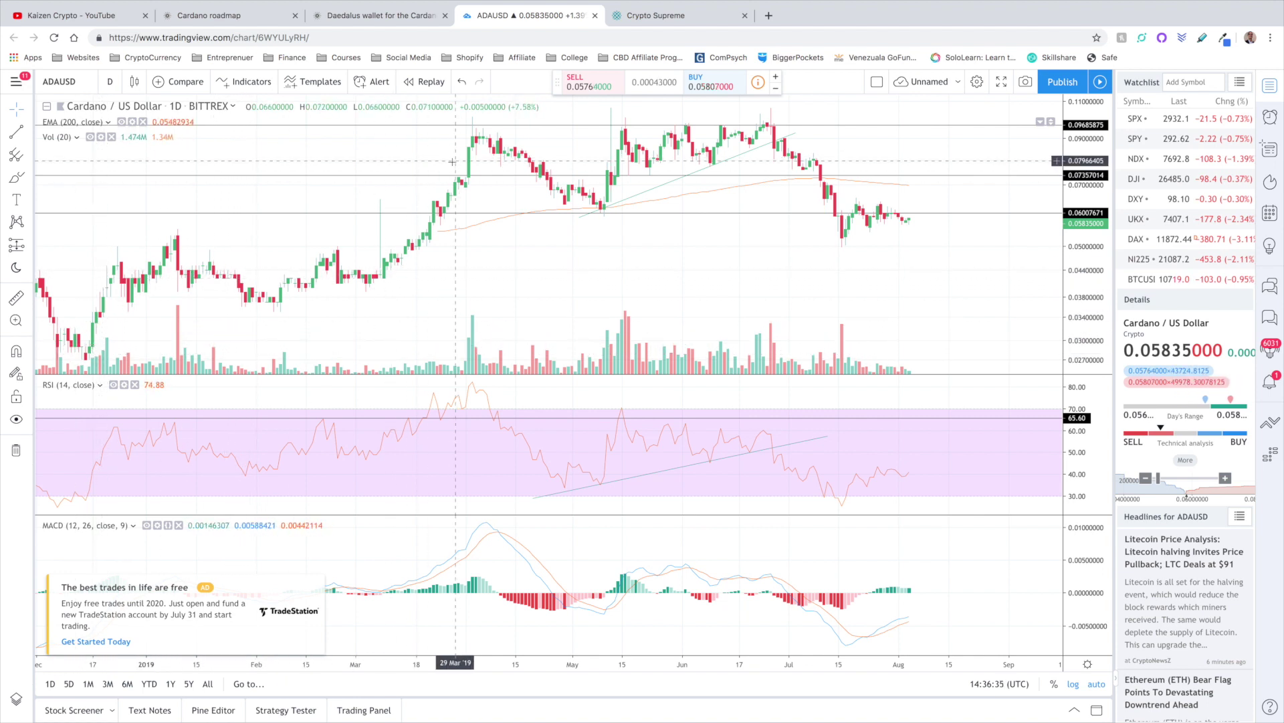
{"action": "scroll", "coordinate": [305, 264], "scroll_direction": "left", "scroll_amount": 5}
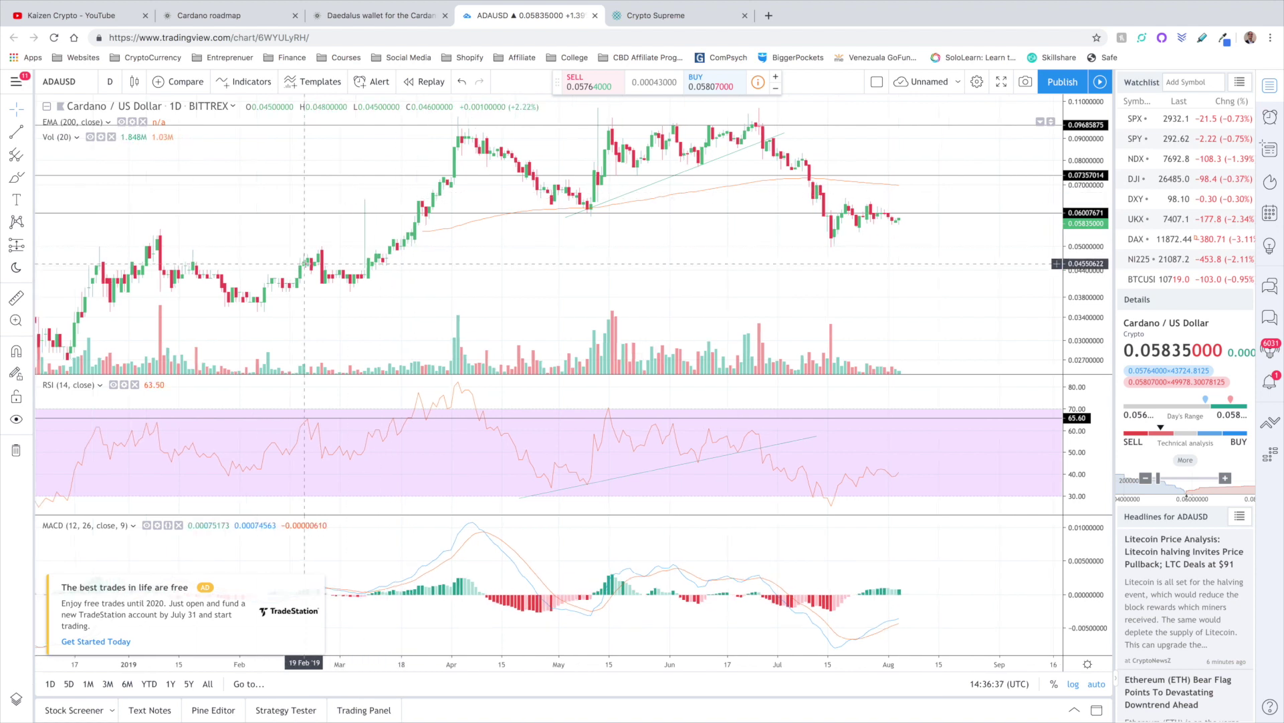
{"action": "scroll", "coordinate": [306, 263], "scroll_direction": "left", "scroll_amount": 3}
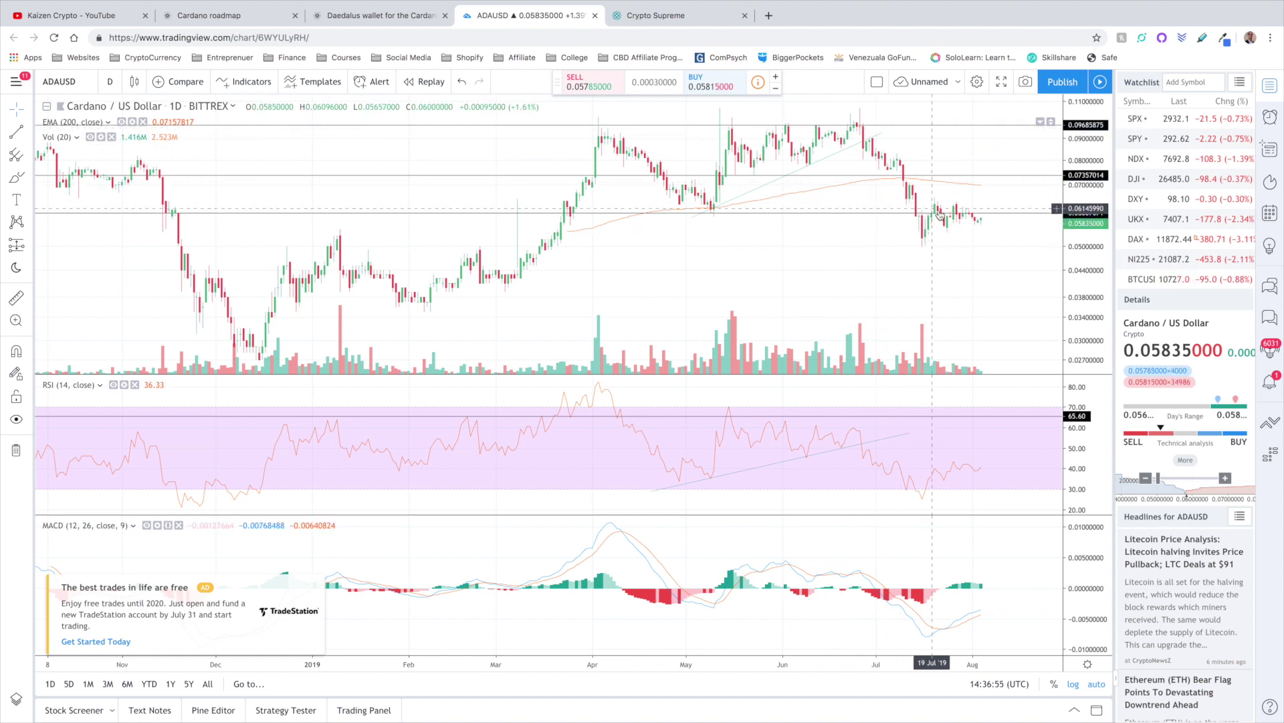
{"action": "scroll", "coordinate": [963, 222], "scroll_direction": "right", "scroll_amount": 5}
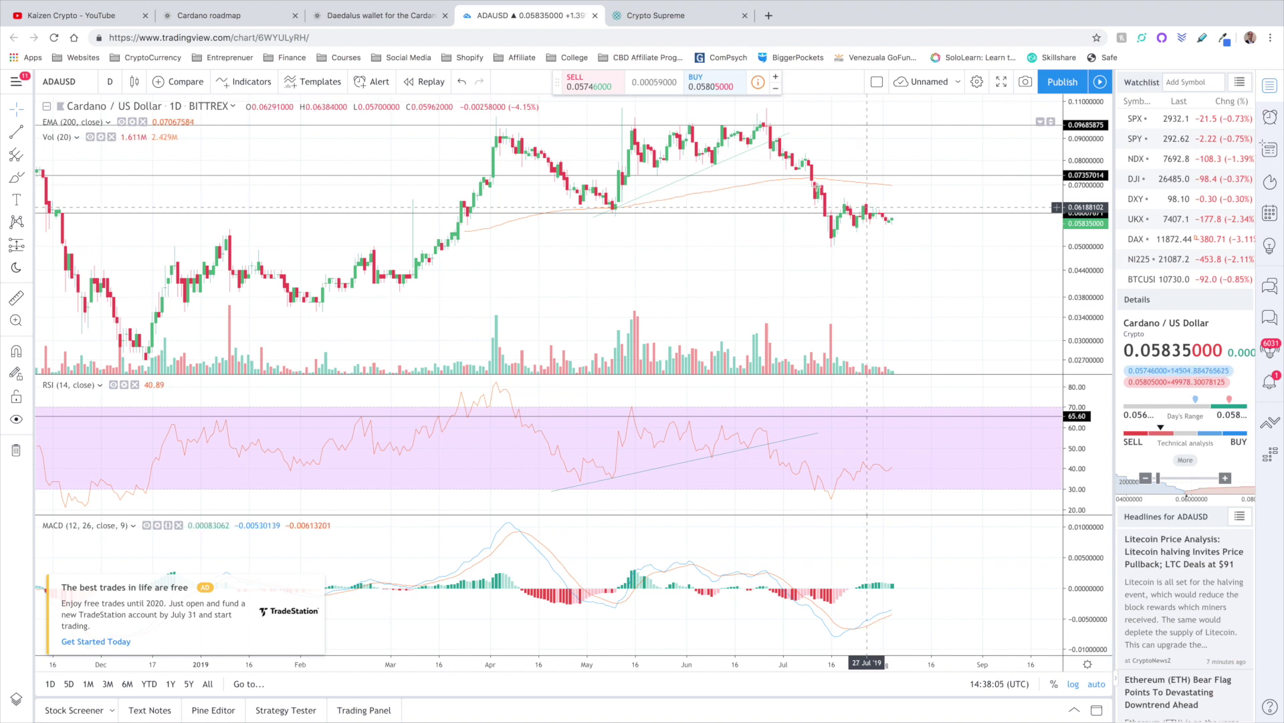
{"action": "mouse_move", "coordinate": [594, 5]}
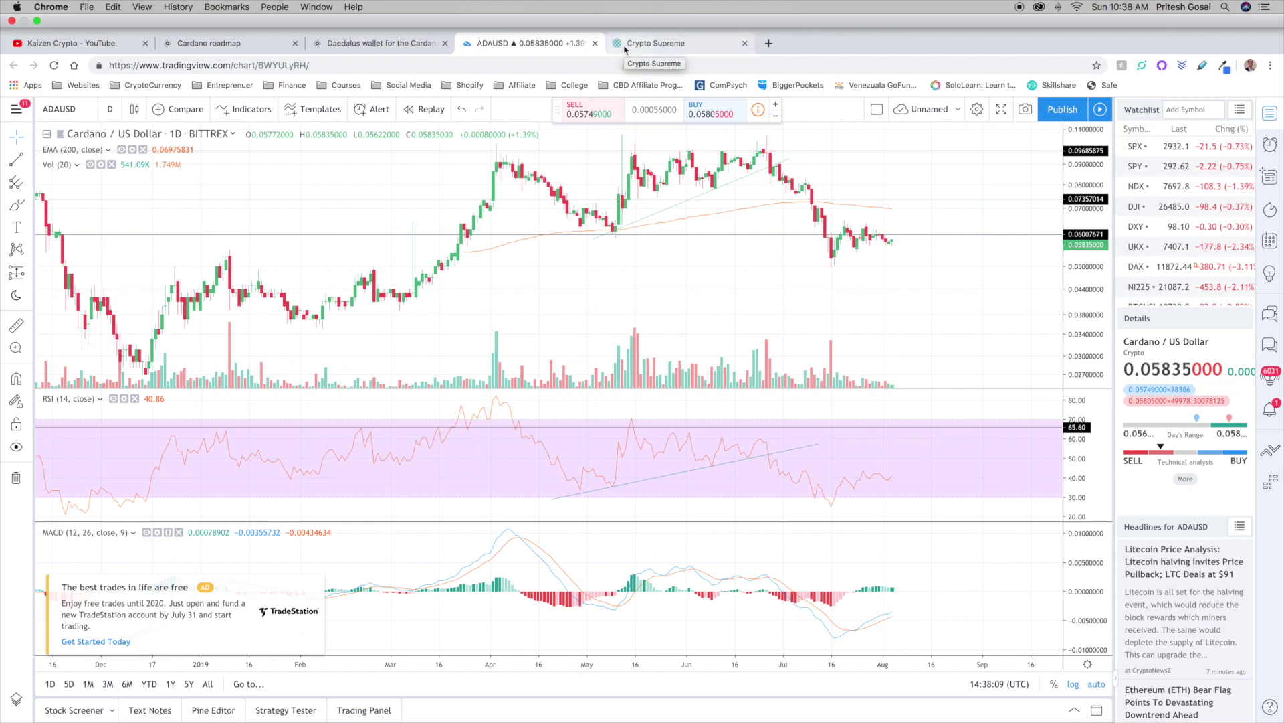
- View the Crypto Supreme store full screen, down to the $10.99 Tangem Cardano Wallet and IOHK apparel
{"action": "left_click", "coordinate": [625, 49]}
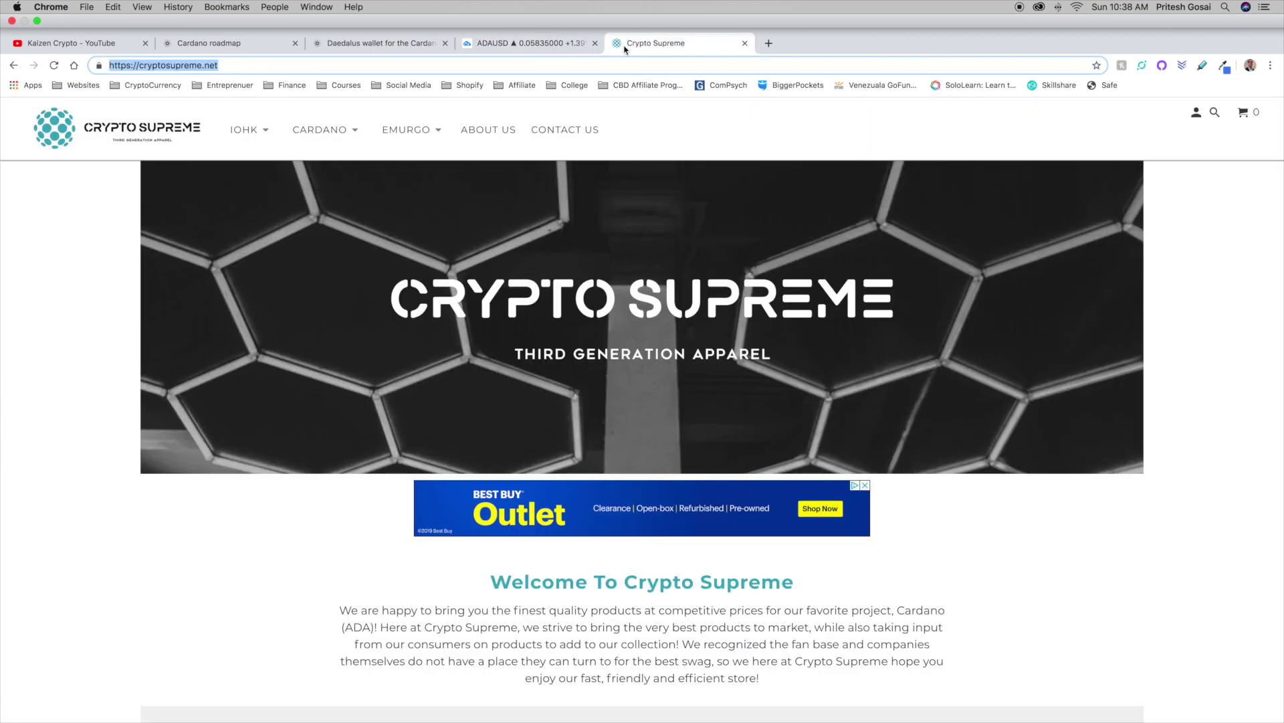
{"action": "key", "text": "ctrl+super+f"}
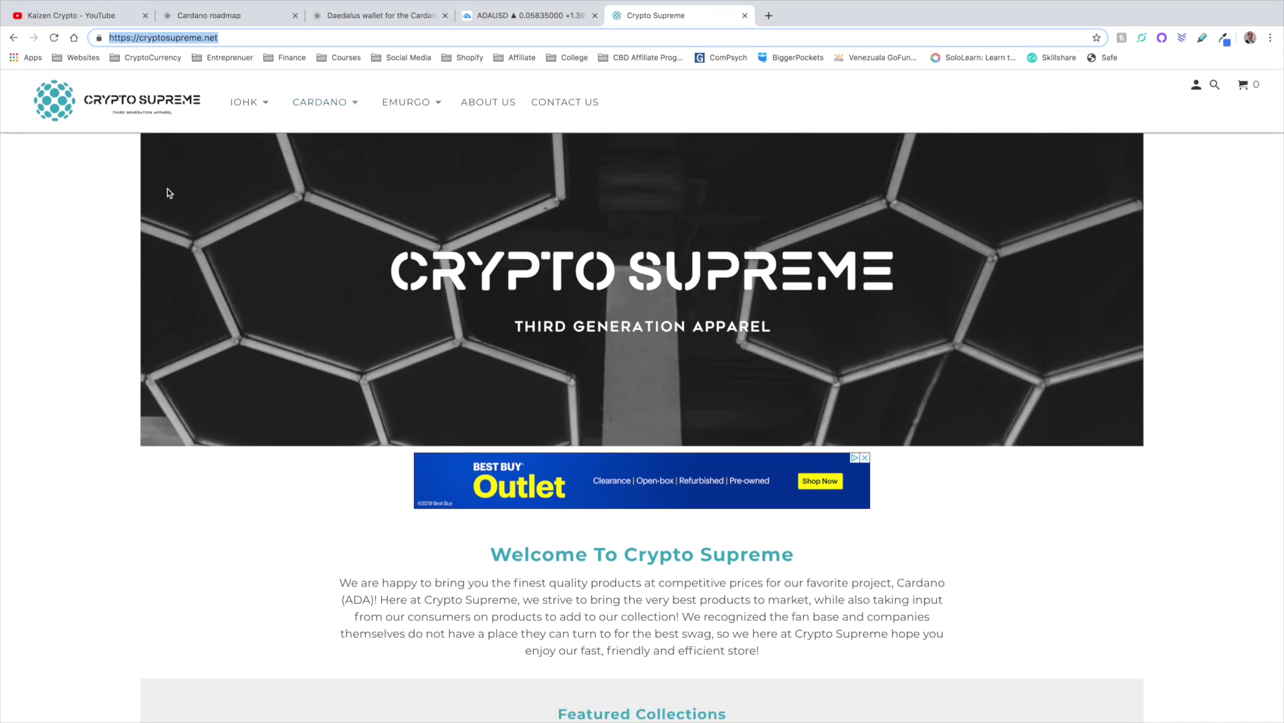
{"action": "left_click", "coordinate": [45, 198]}
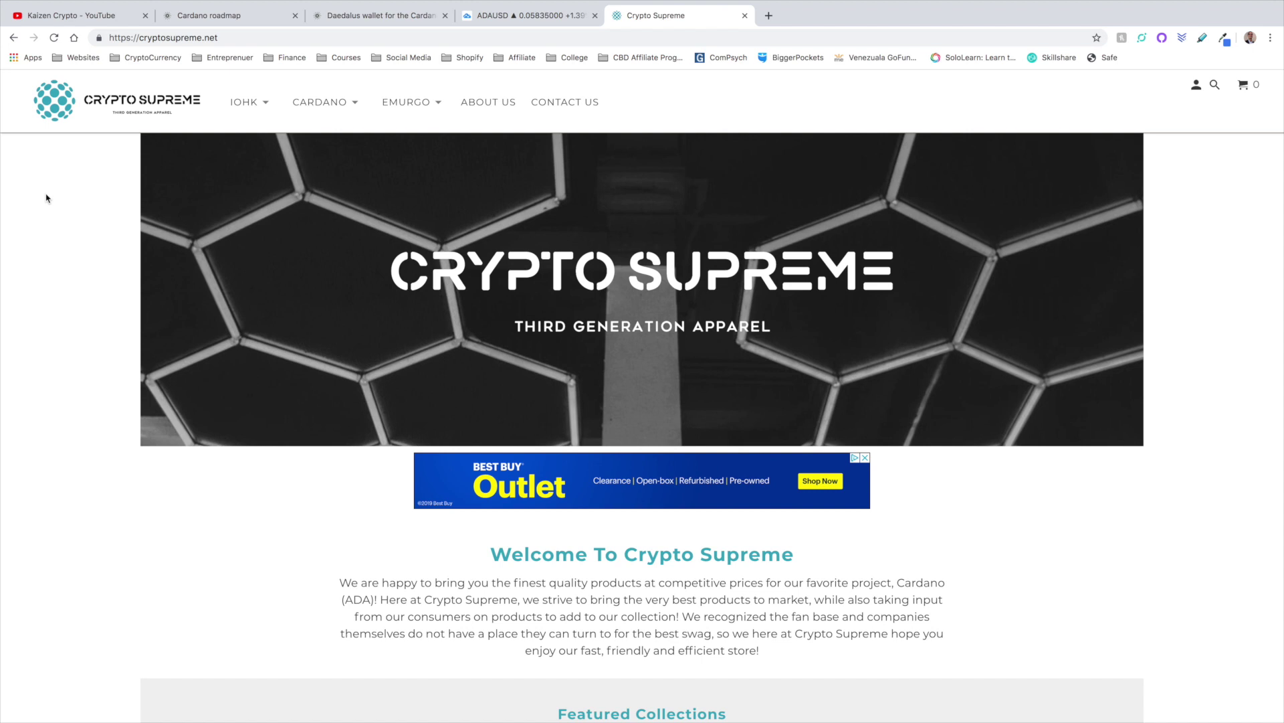
{"action": "scroll", "coordinate": [45, 198], "scroll_direction": "down", "scroll_amount": 5}
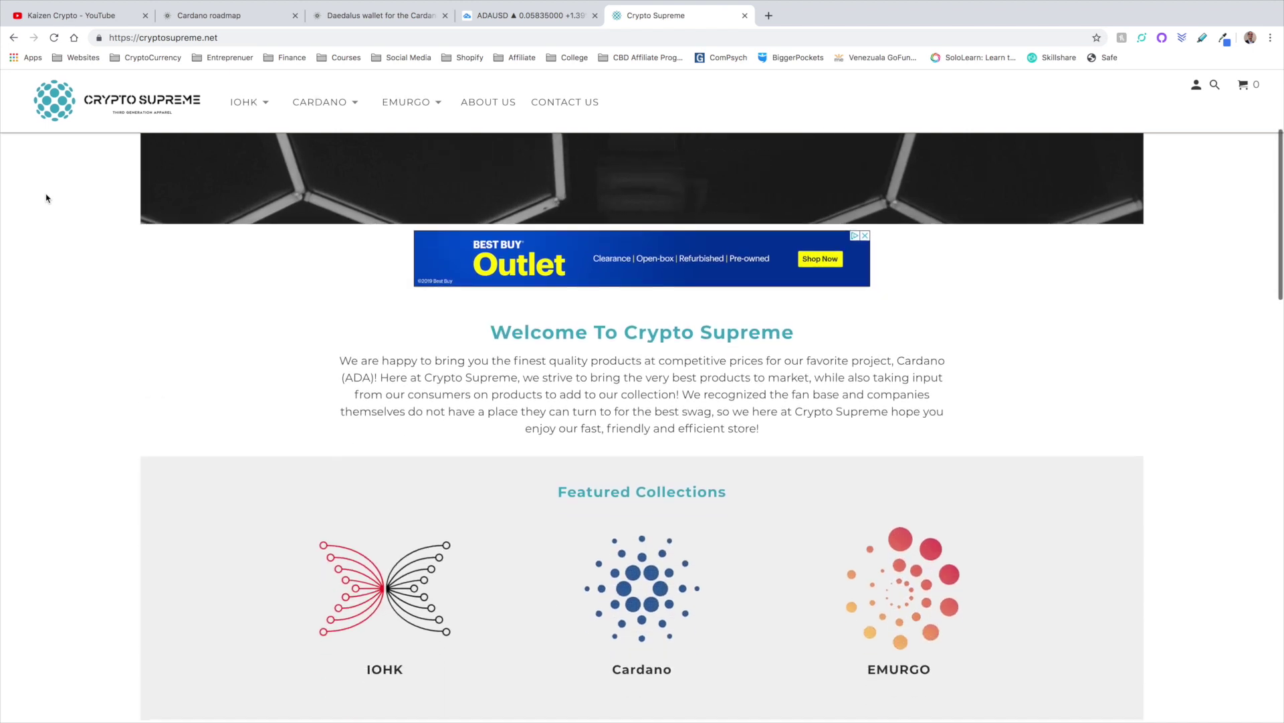
{"action": "scroll", "coordinate": [46, 198], "scroll_direction": "down", "scroll_amount": 13}
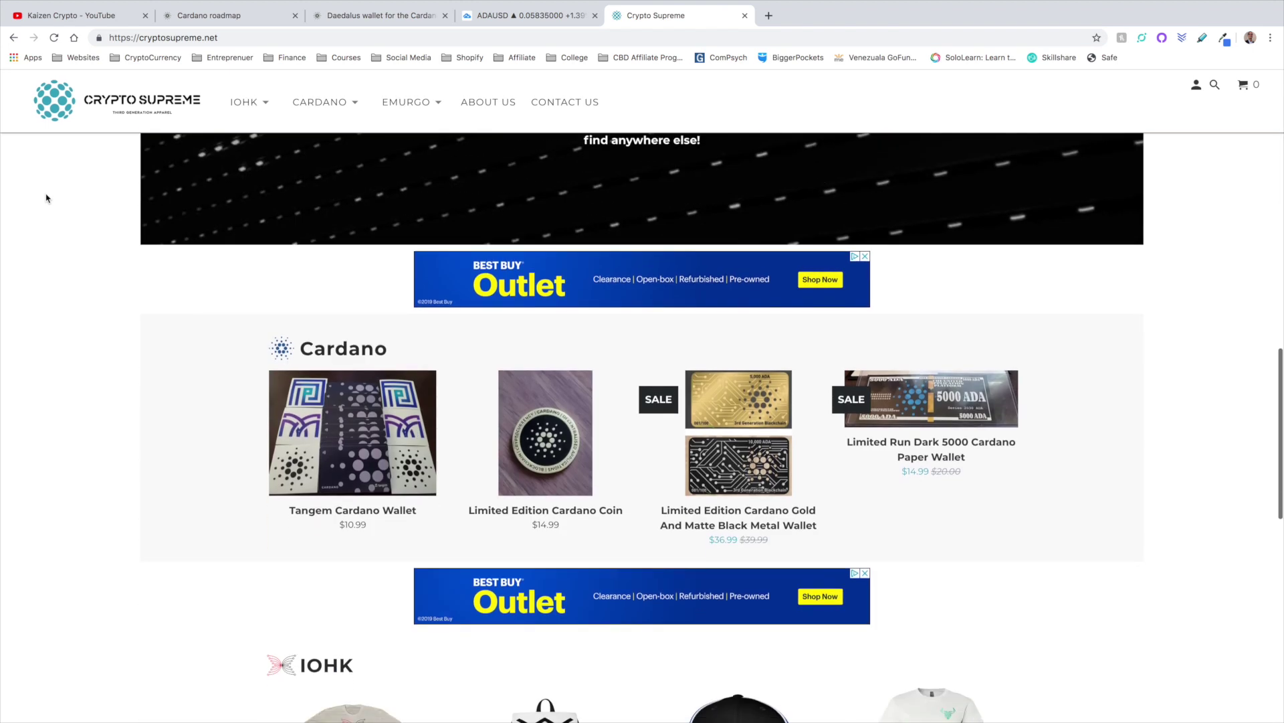
{"action": "scroll", "coordinate": [46, 198], "scroll_direction": "down", "scroll_amount": 1}
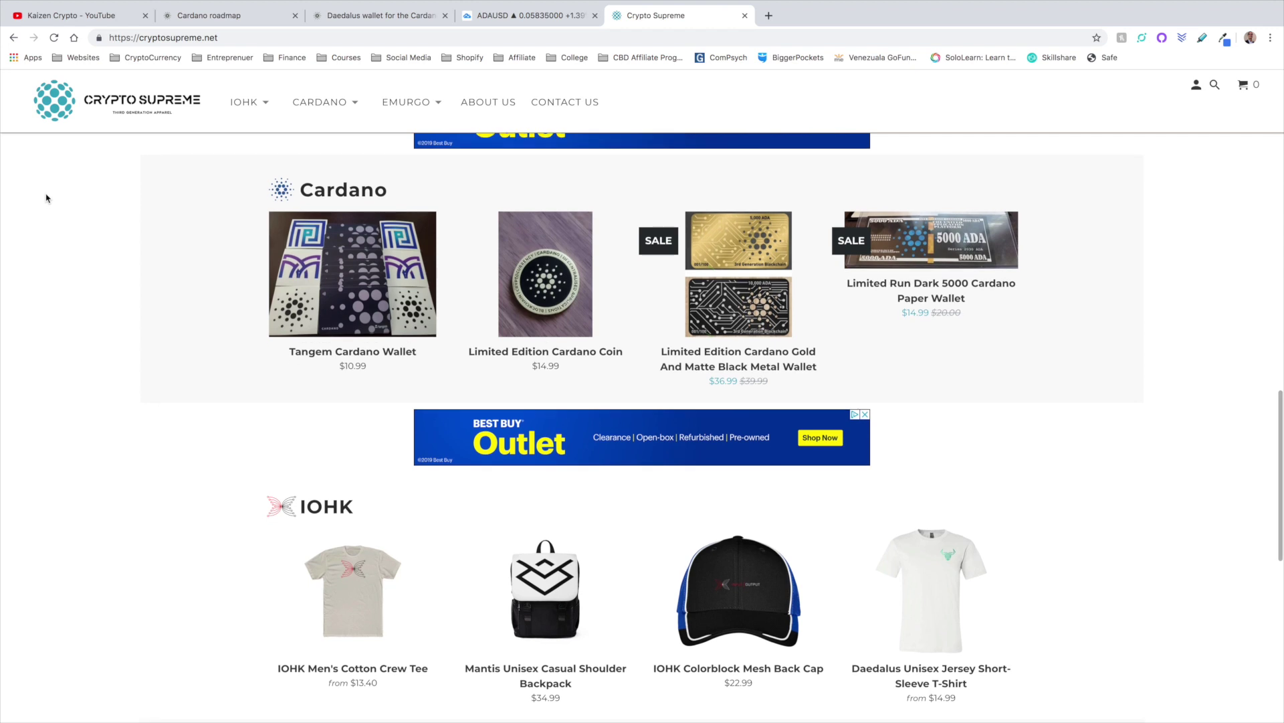
{"action": "scroll", "coordinate": [46, 185], "scroll_direction": "down", "scroll_amount": 1}
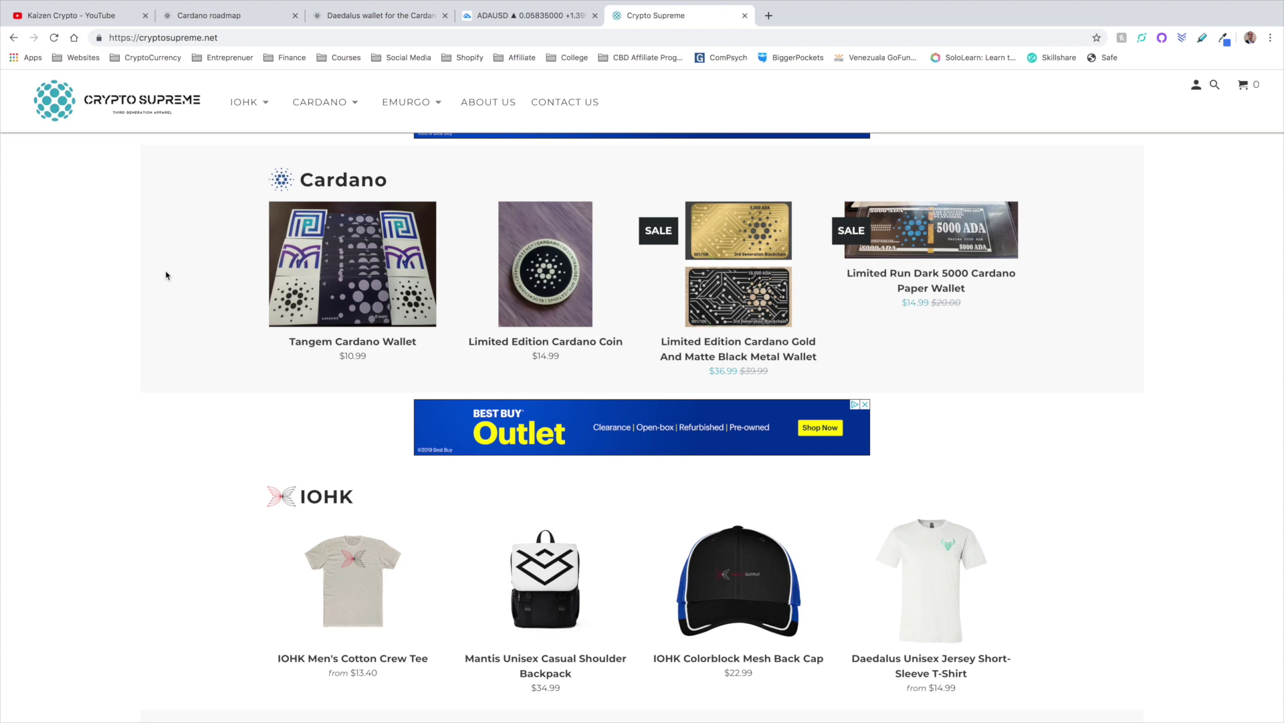
- Show the Daedalus testnets page, then bring up the Test Net Demo wallet with 0.000000 ADA
{"action": "mouse_move", "coordinate": [181, 7]}
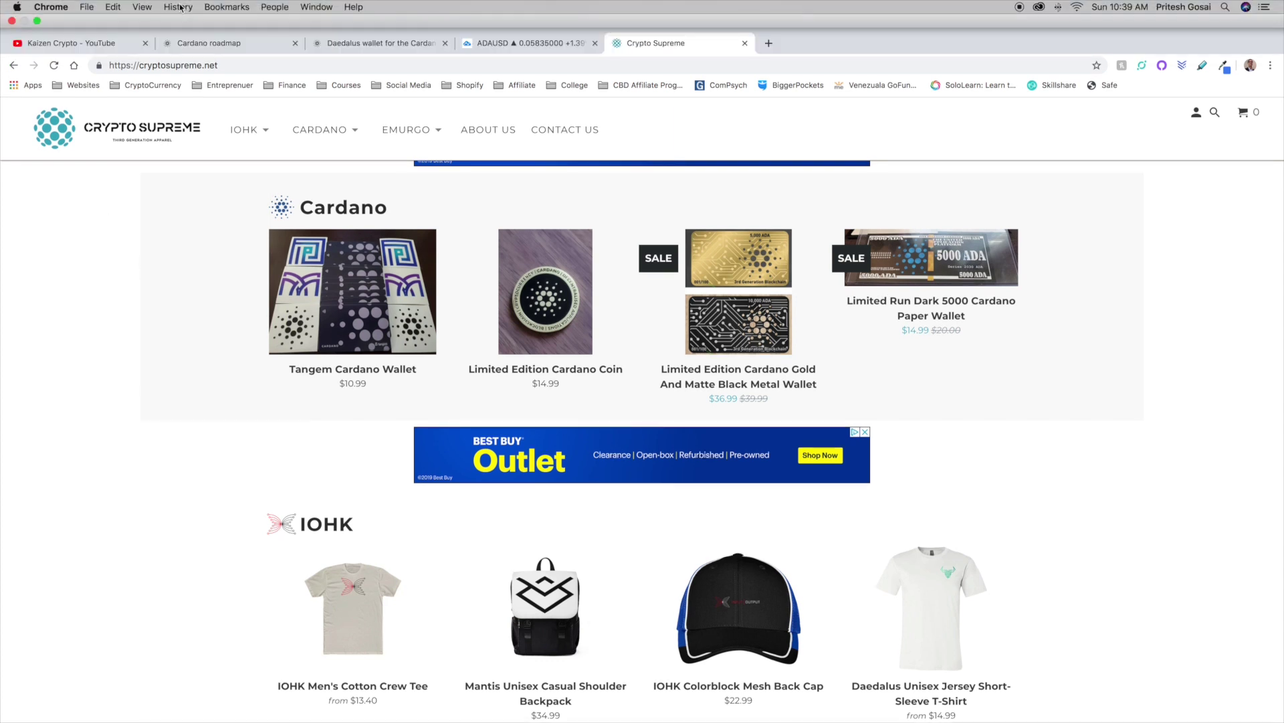
{"action": "left_click", "coordinate": [309, 42]}
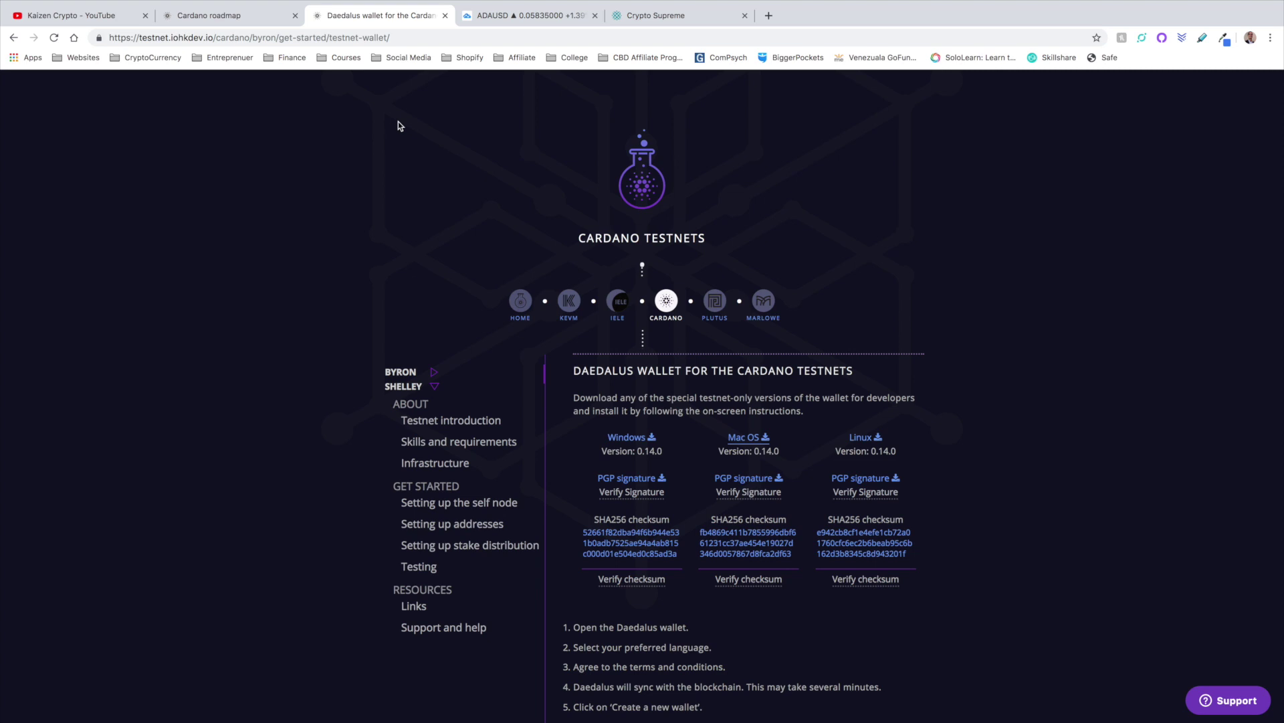
{"action": "mouse_move", "coordinate": [816, 717]}
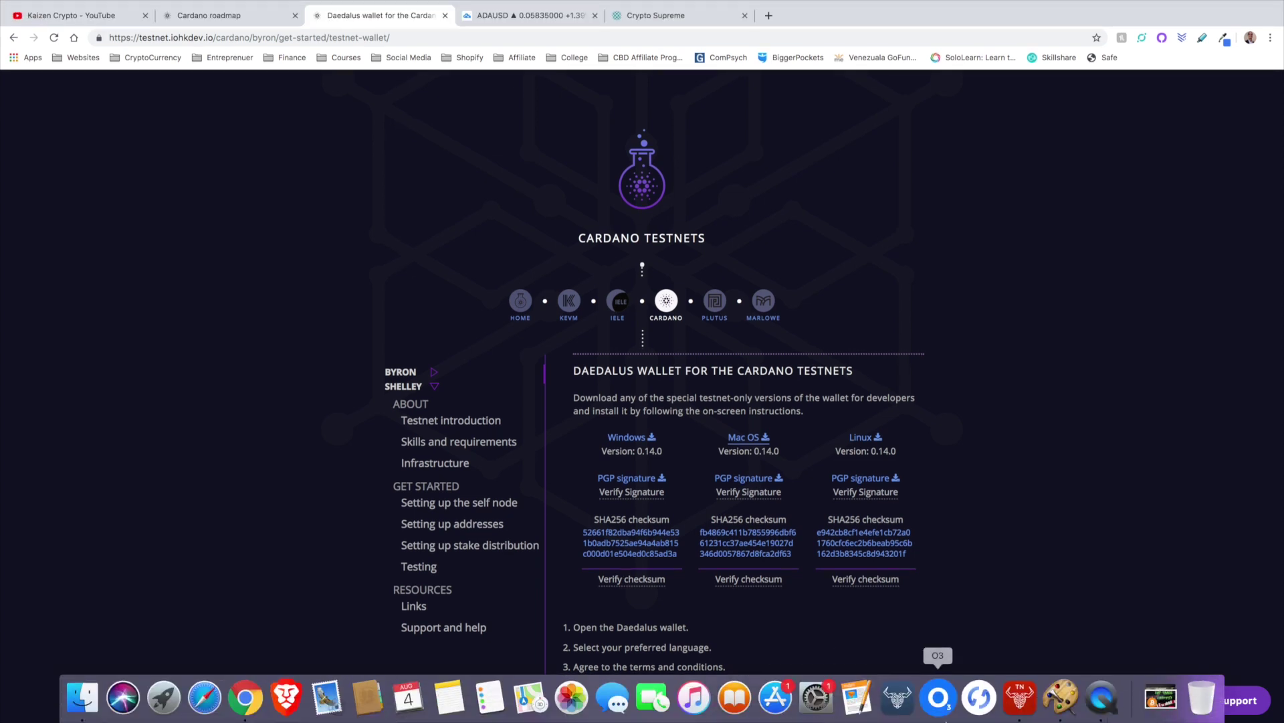
{"action": "left_click", "coordinate": [1020, 699]}
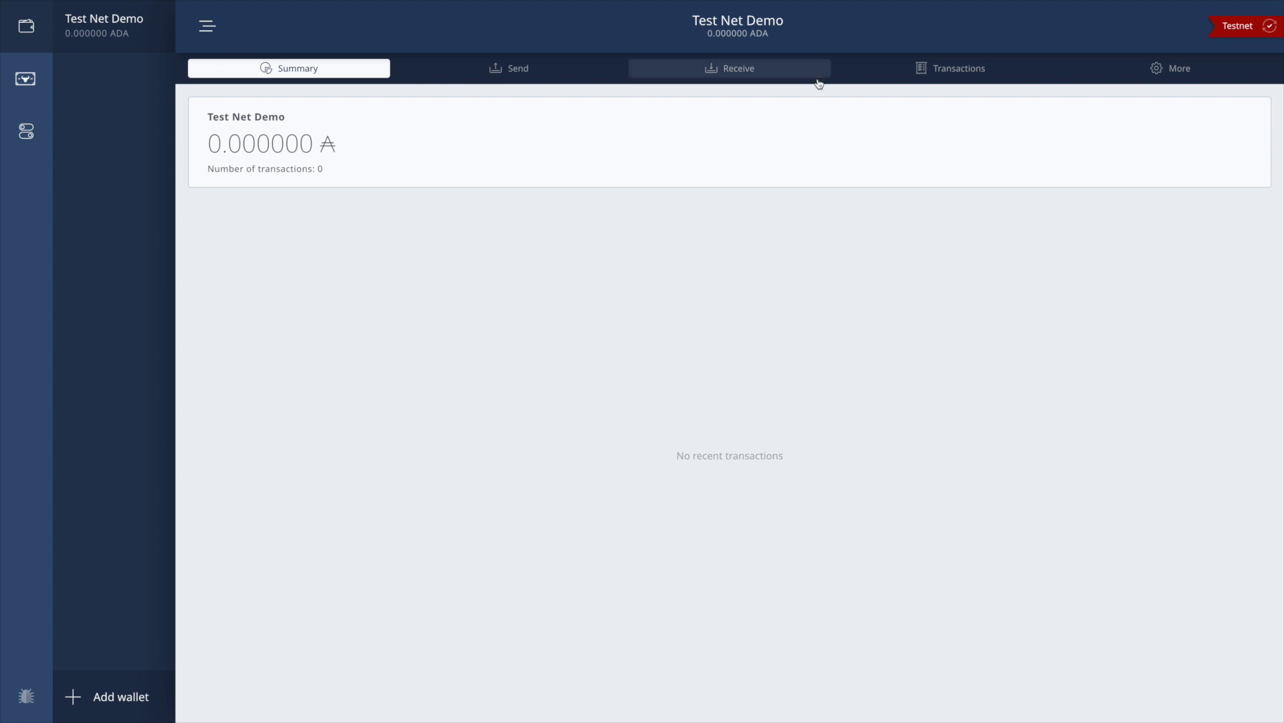
- View the Test Net Demo wallet's UTXO distribution, toggle the wallet list, and leave full screen
{"action": "mouse_move", "coordinate": [1162, 71]}
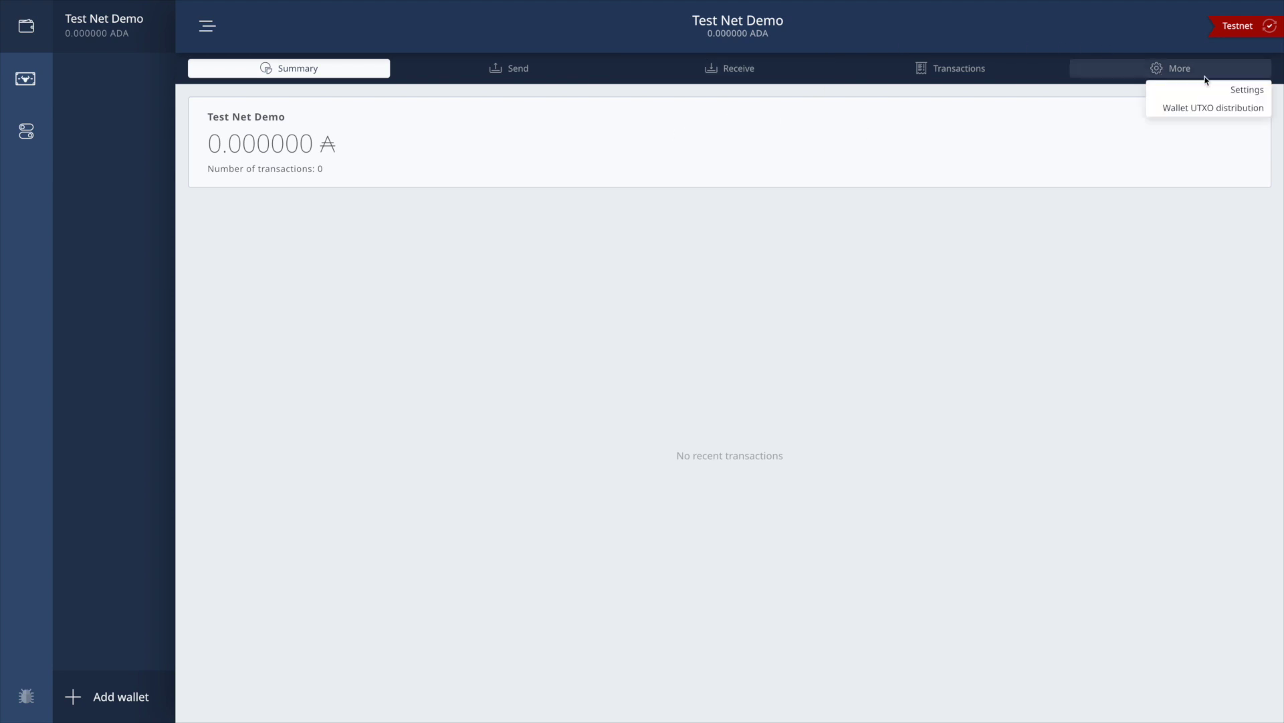
{"action": "left_click", "coordinate": [1249, 110]}
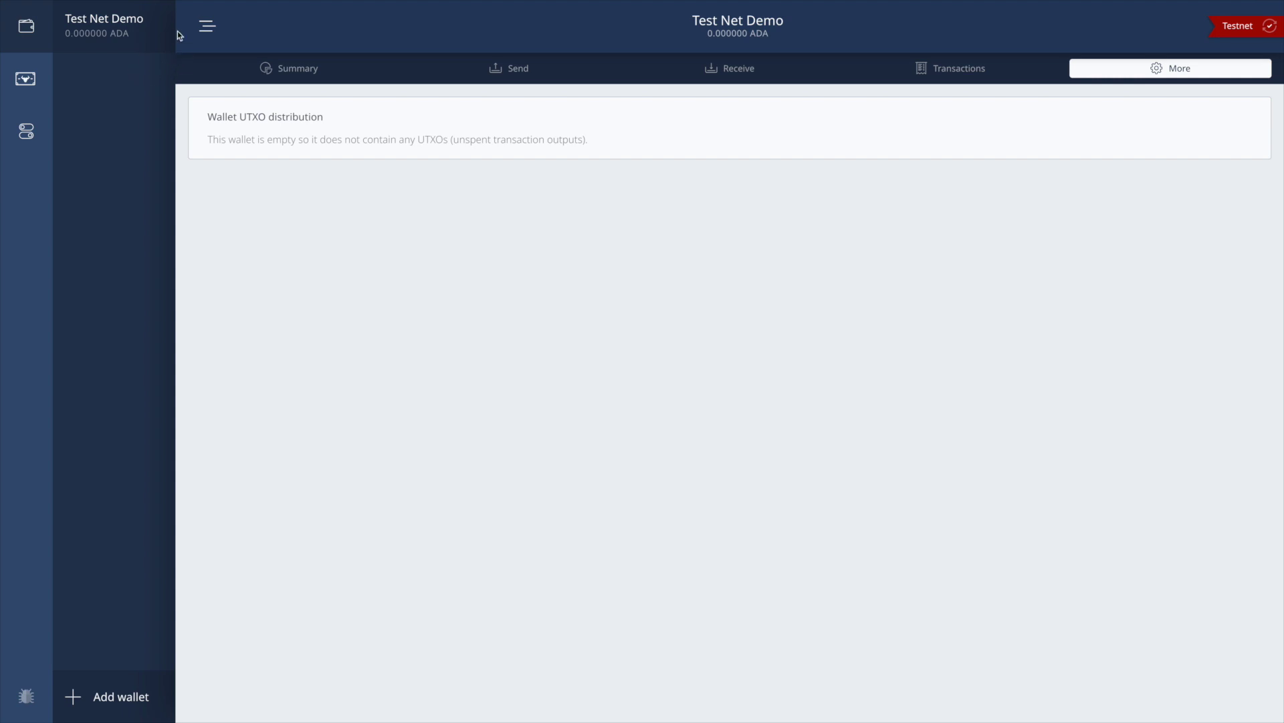
{"action": "left_click", "coordinate": [208, 27]}
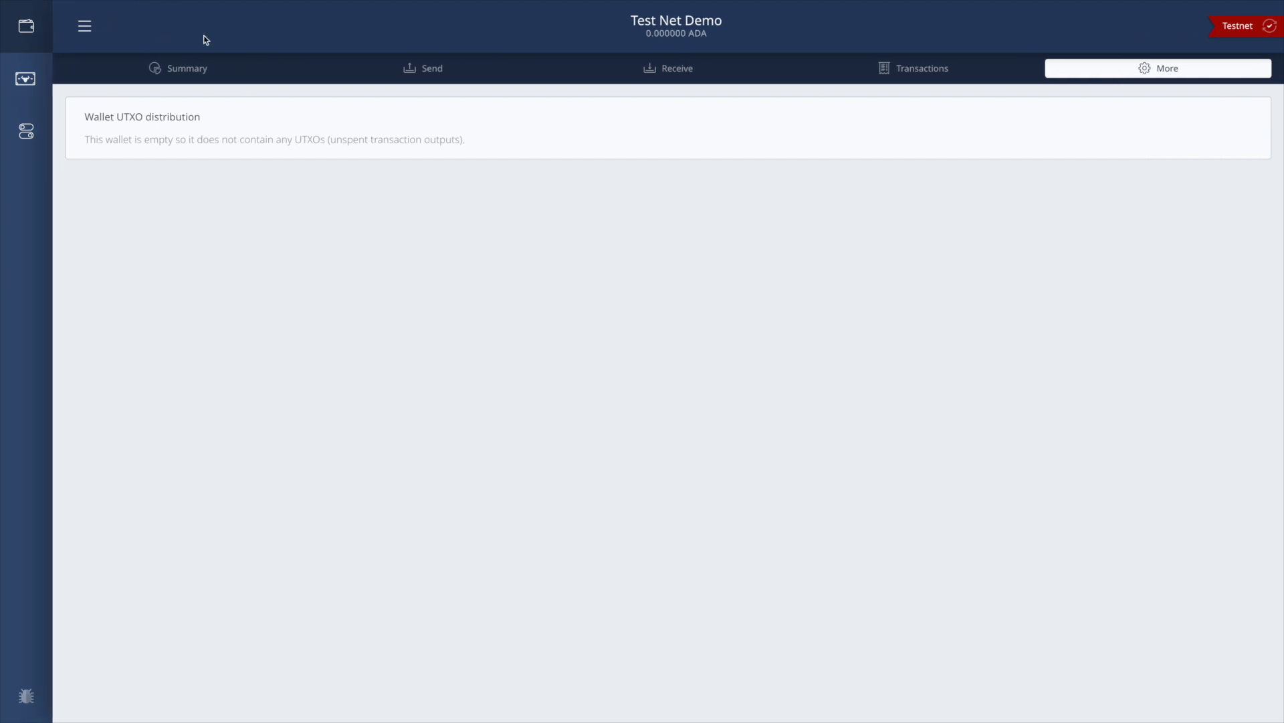
{"action": "left_click", "coordinate": [87, 29]}
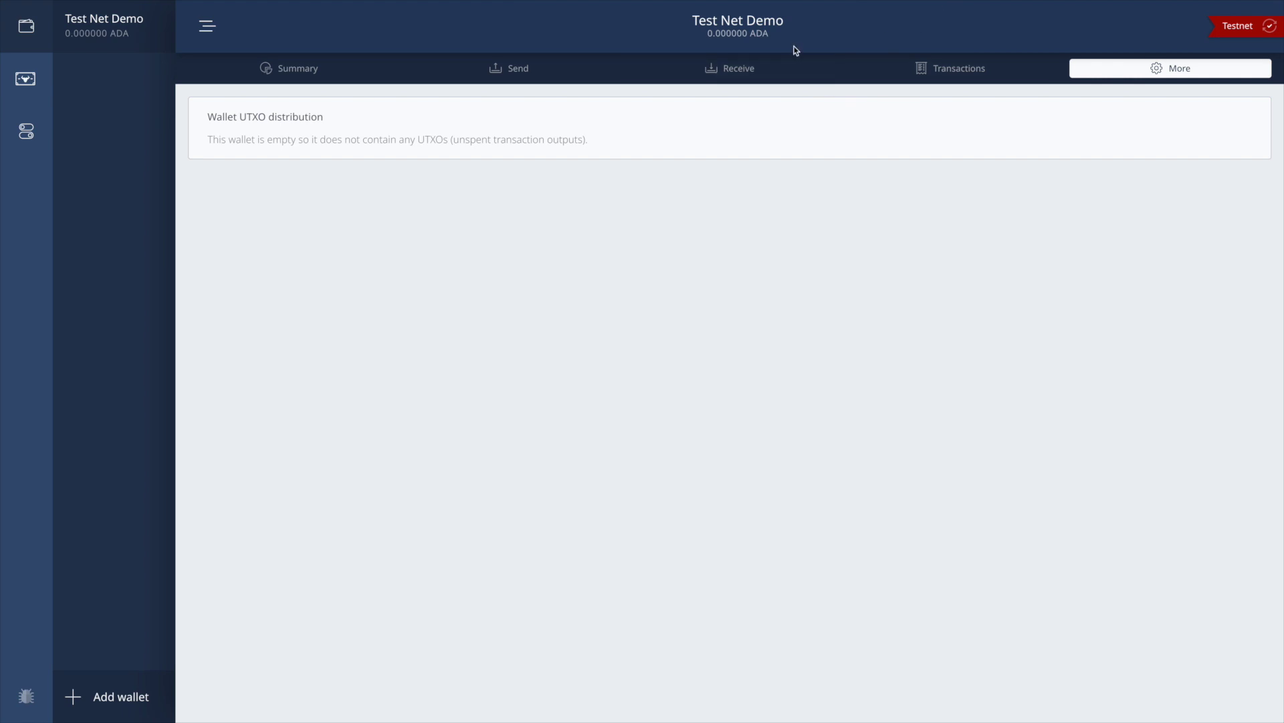
{"action": "mouse_move", "coordinate": [436, 2]}
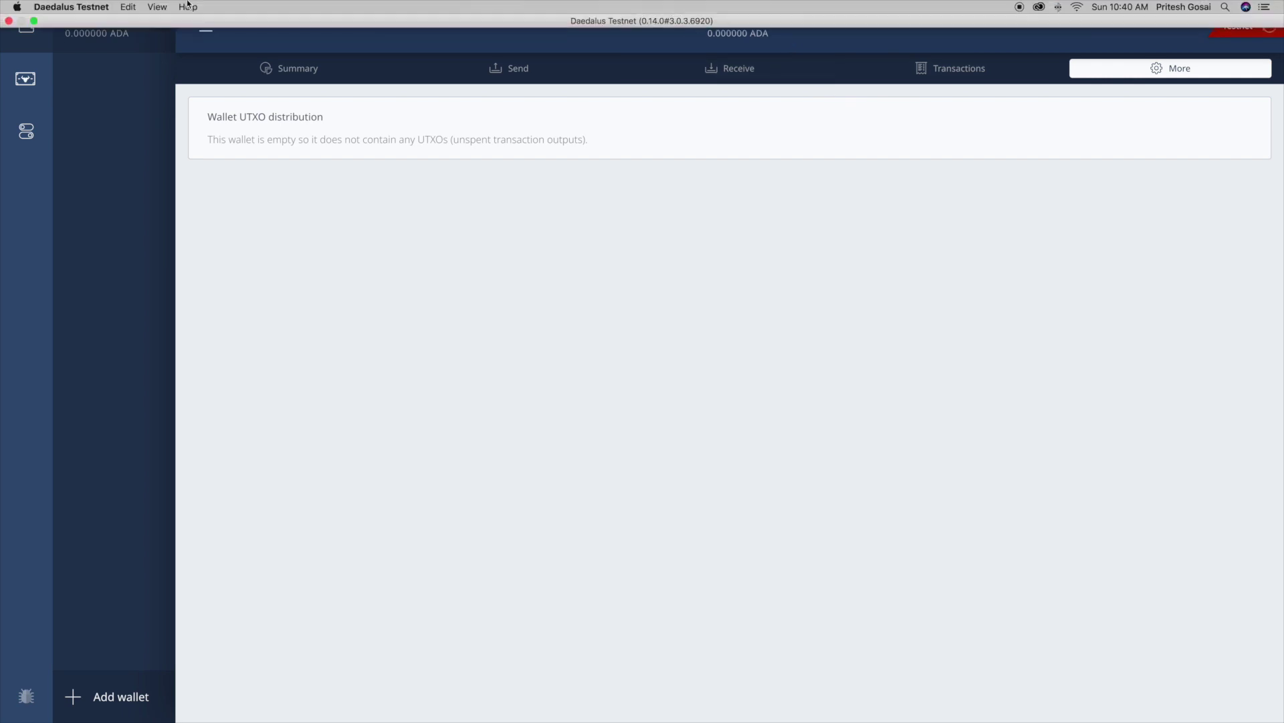
{"action": "left_click", "coordinate": [34, 21]}
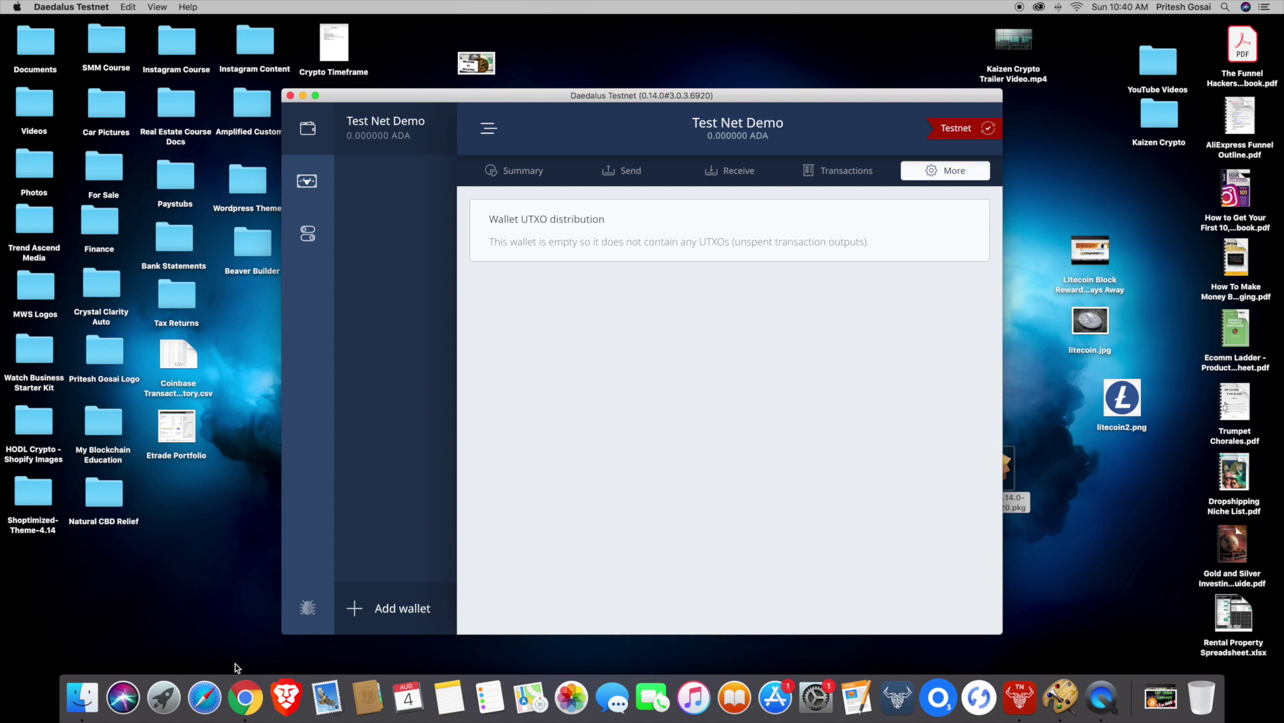
{"action": "left_click", "coordinate": [243, 692]}
- Scroll the Daedalus testnet guide to the faucet steps: copy a wallet address, paste it, complete recaptcha, request
{"action": "scroll", "coordinate": [526, 412], "scroll_direction": "down", "scroll_amount": 5}
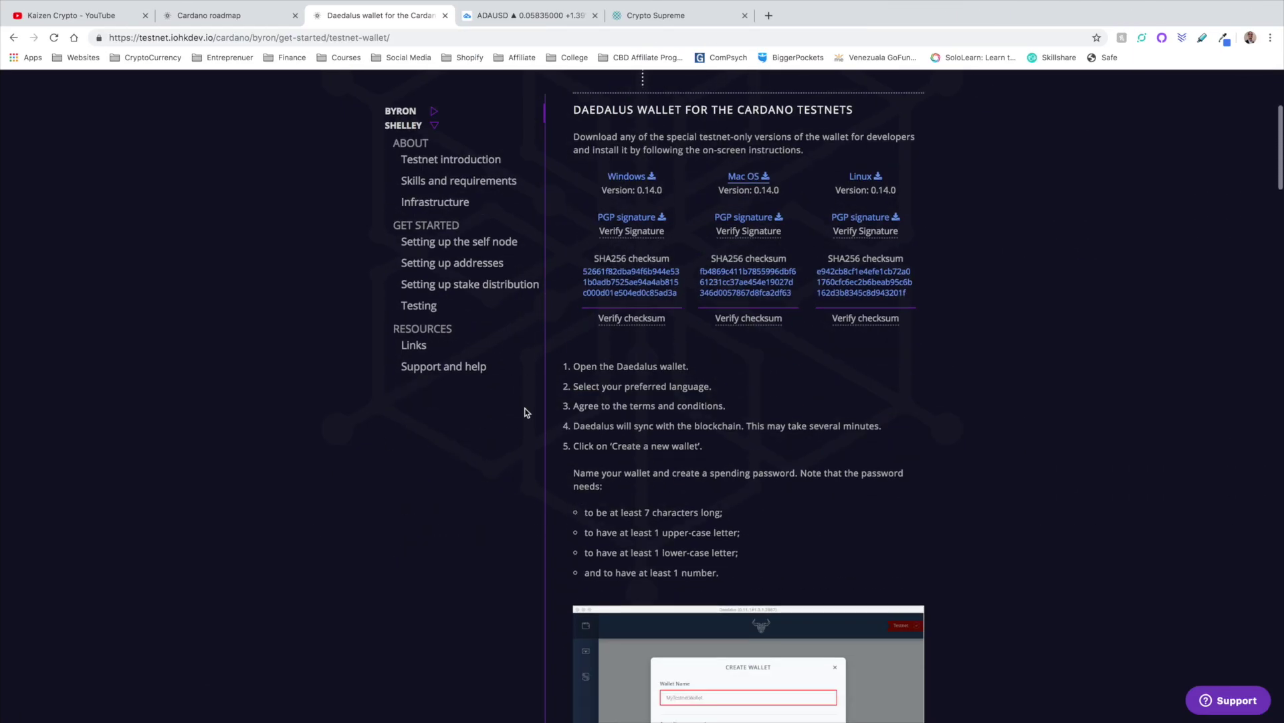
{"action": "scroll", "coordinate": [526, 411], "scroll_direction": "down", "scroll_amount": 6}
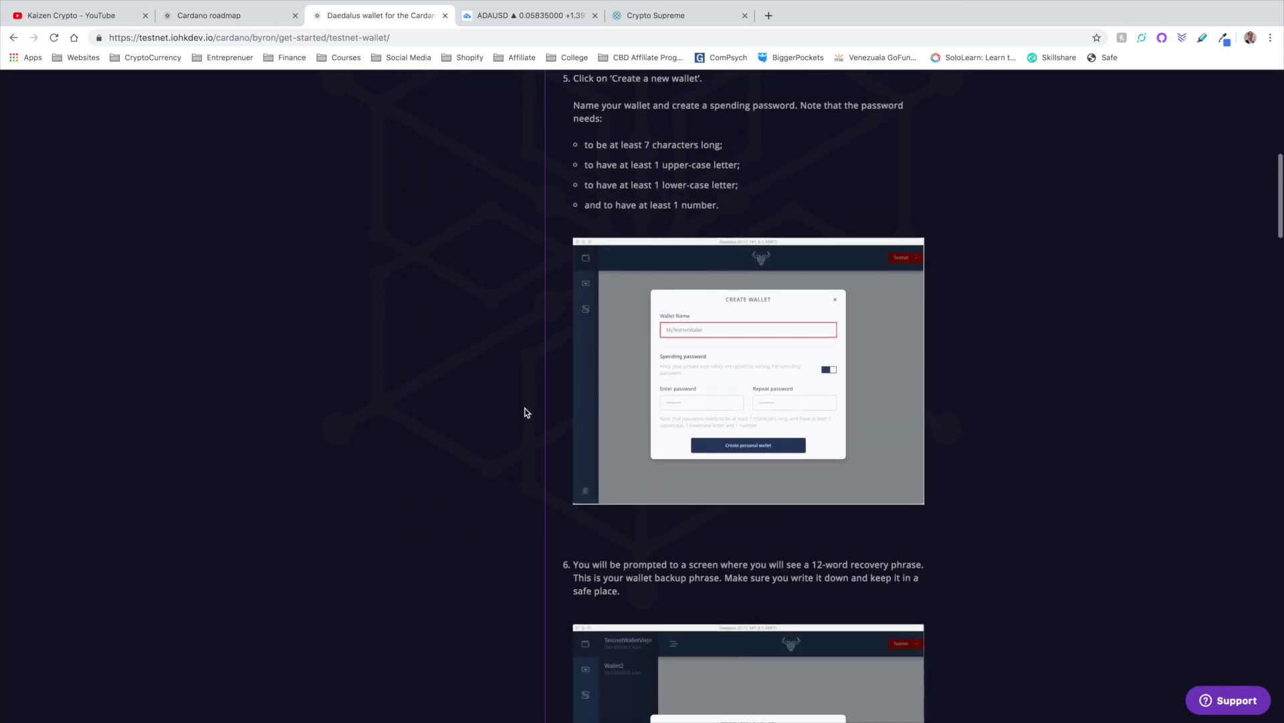
{"action": "scroll", "coordinate": [525, 411], "scroll_direction": "down", "scroll_amount": 3}
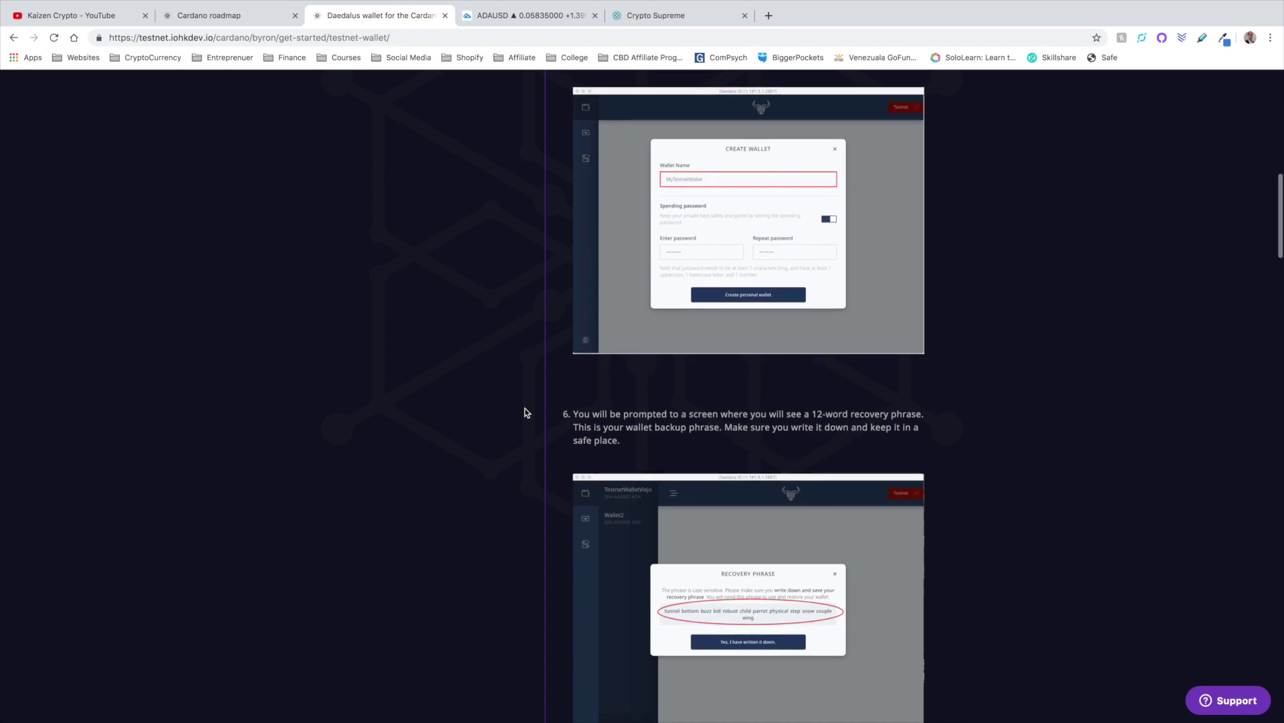
{"action": "scroll", "coordinate": [526, 411], "scroll_direction": "down", "scroll_amount": 6}
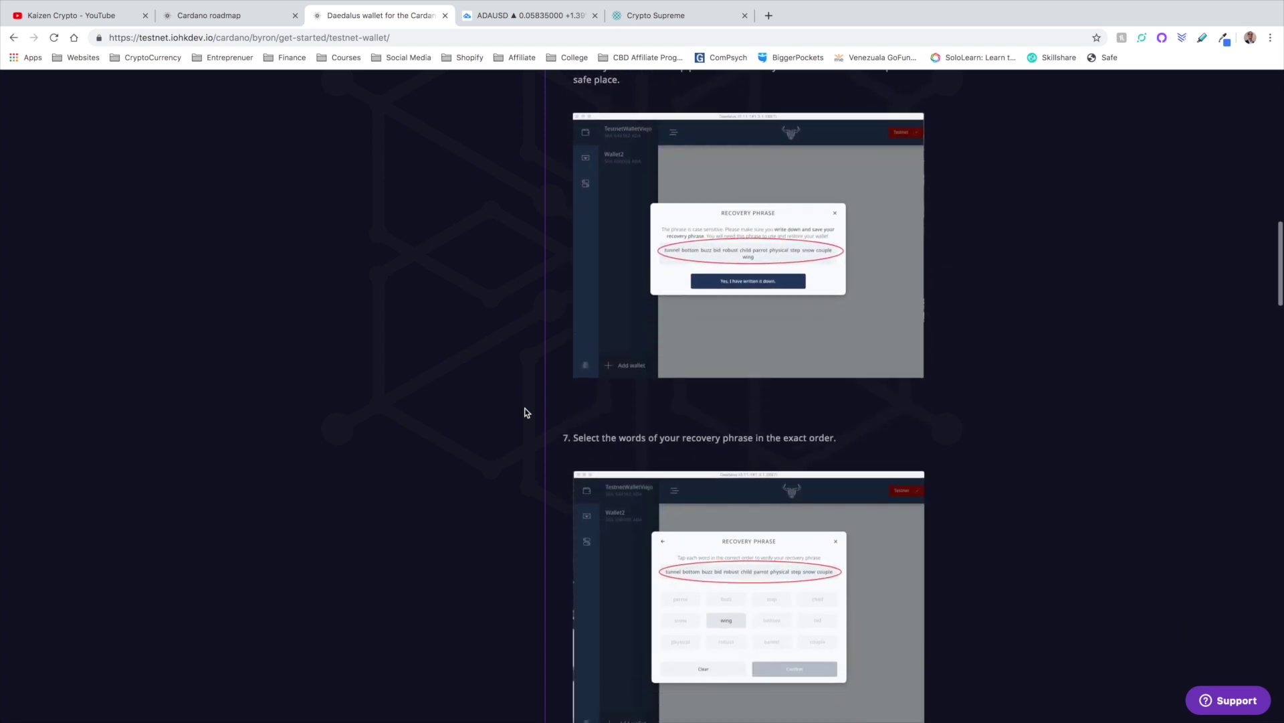
{"action": "scroll", "coordinate": [526, 412], "scroll_direction": "down", "scroll_amount": 8}
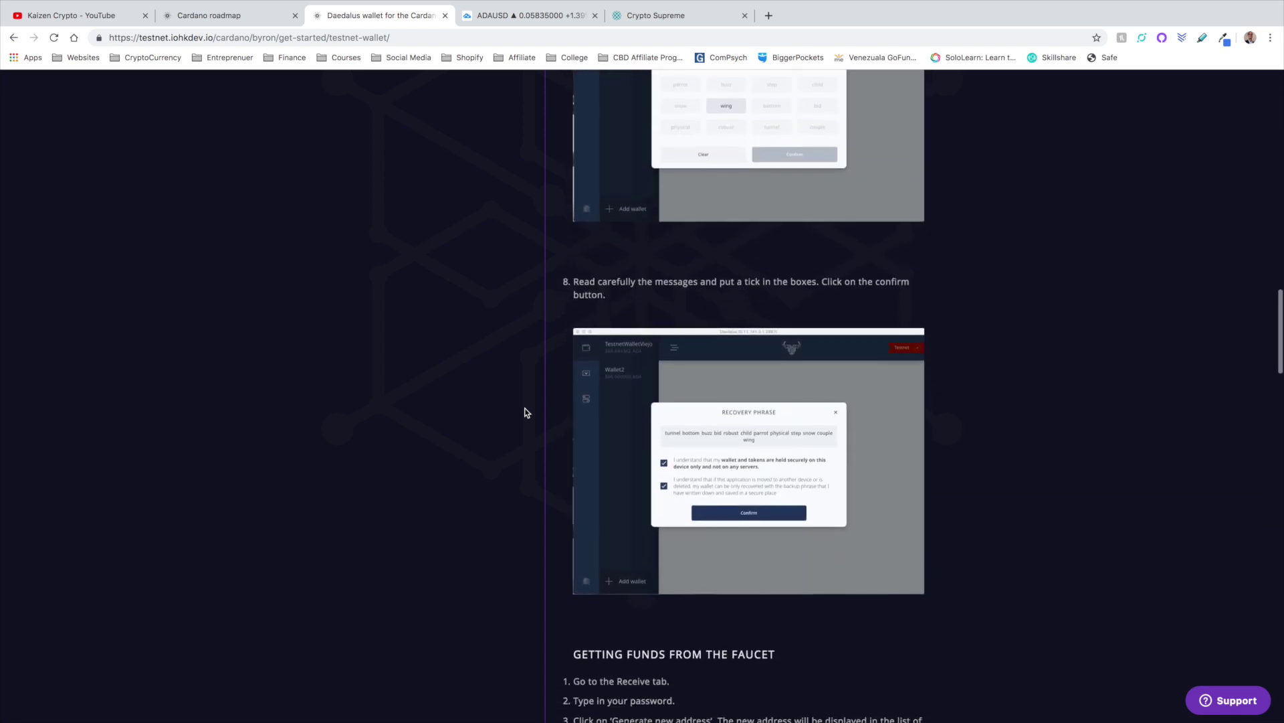
{"action": "scroll", "coordinate": [526, 412], "scroll_direction": "down", "scroll_amount": 4}
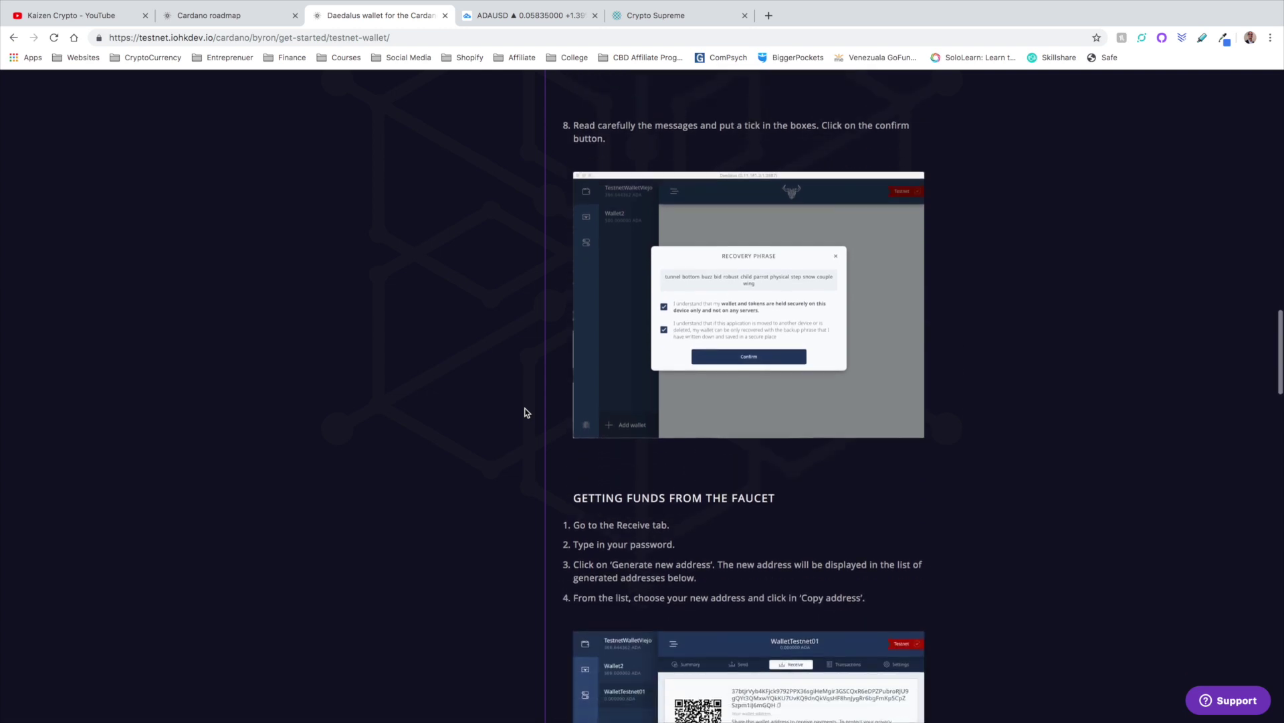
{"action": "scroll", "coordinate": [526, 412], "scroll_direction": "down", "scroll_amount": 1}
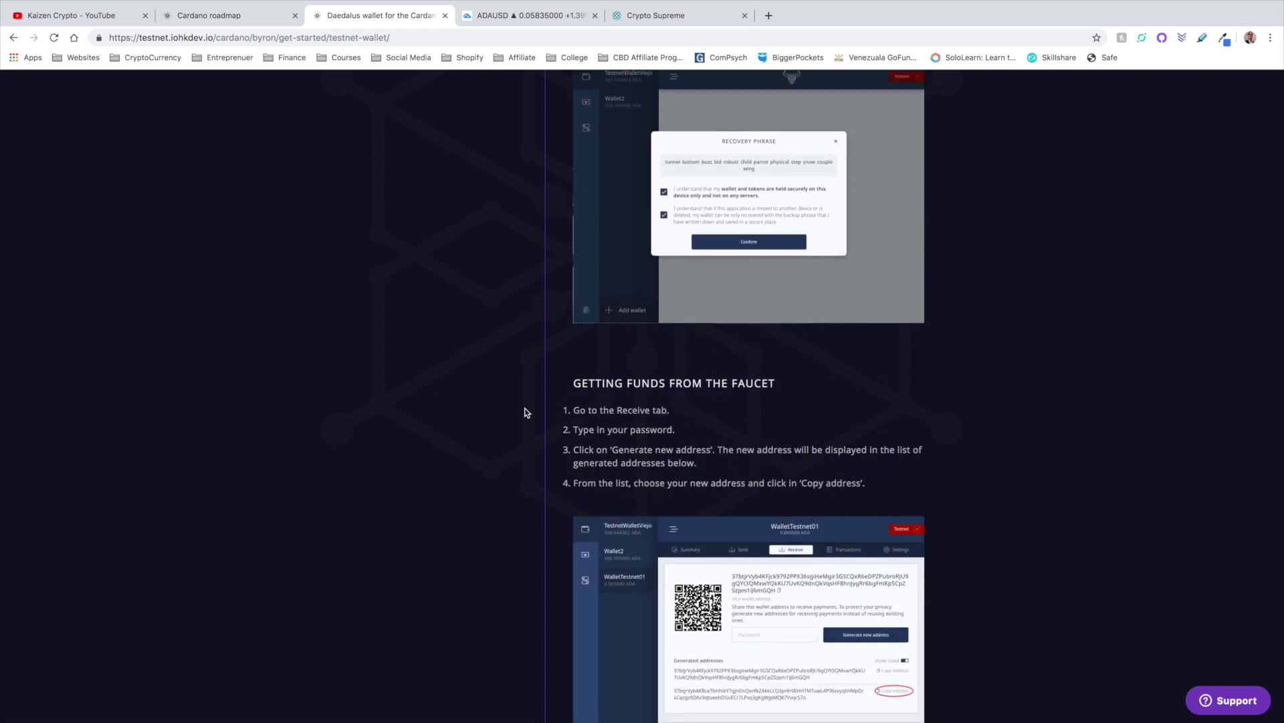
{"action": "scroll", "coordinate": [526, 412], "scroll_direction": "down", "scroll_amount": 2}
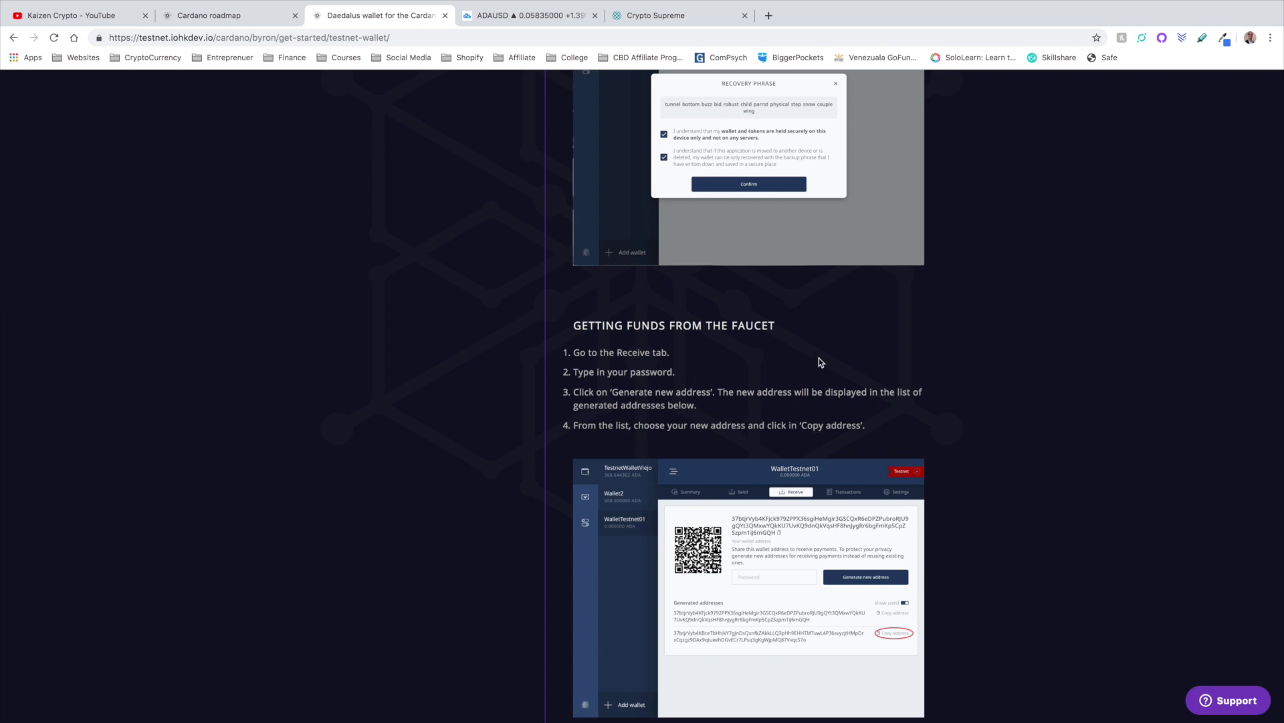
{"action": "scroll", "coordinate": [819, 359], "scroll_direction": "down", "scroll_amount": 5}
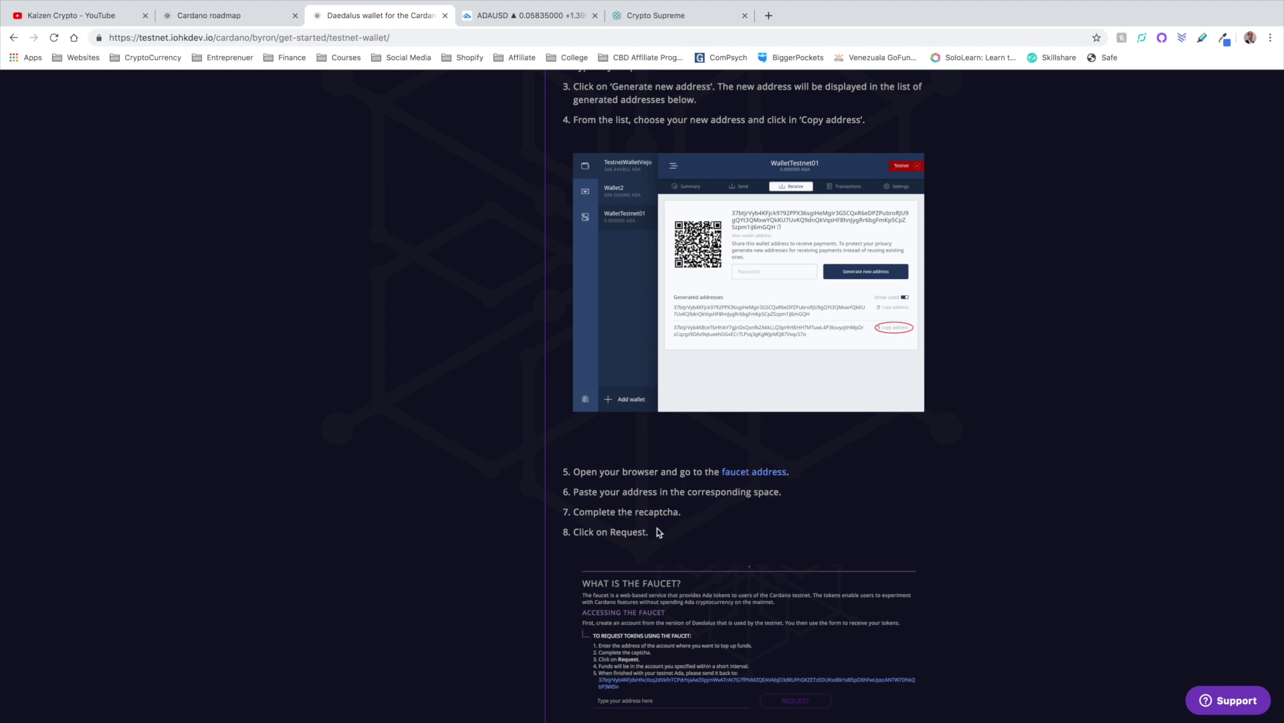
- Scroll down through the testnet wallet send and receive steps to the bottom of the guide
{"action": "scroll", "coordinate": [656, 539], "scroll_direction": "down", "scroll_amount": 2}
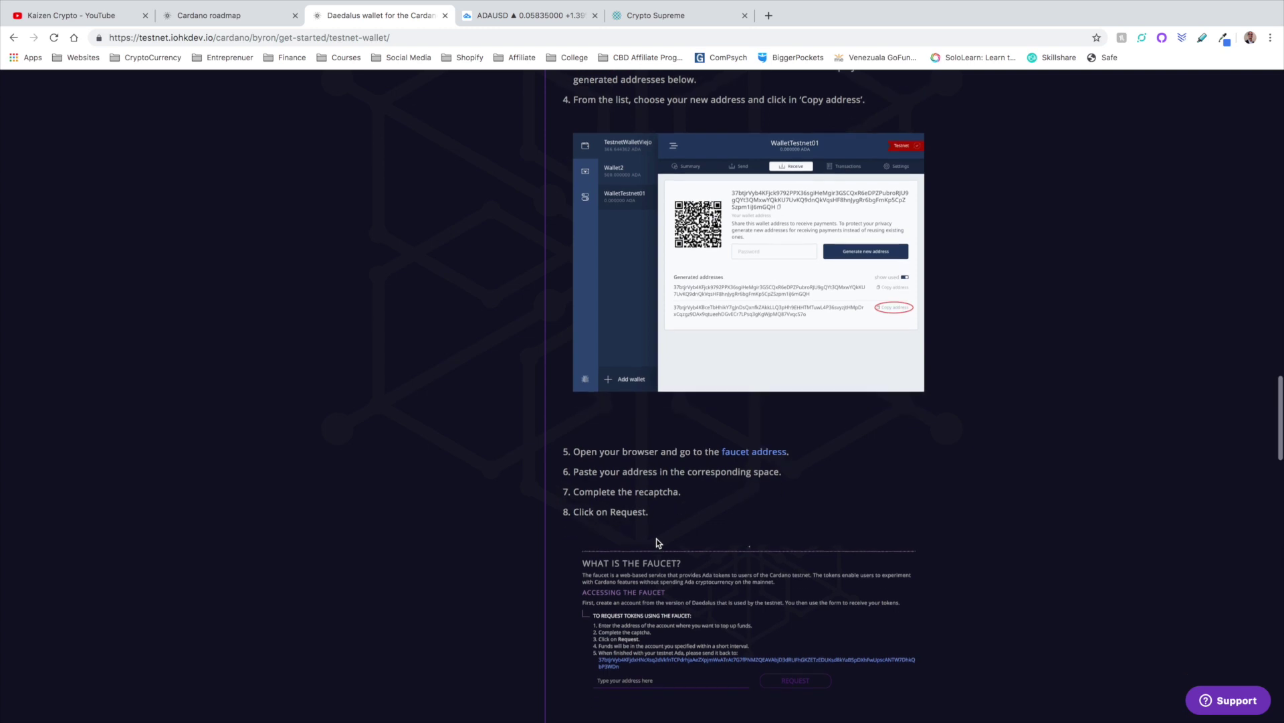
{"action": "scroll", "coordinate": [656, 539], "scroll_direction": "down", "scroll_amount": 3}
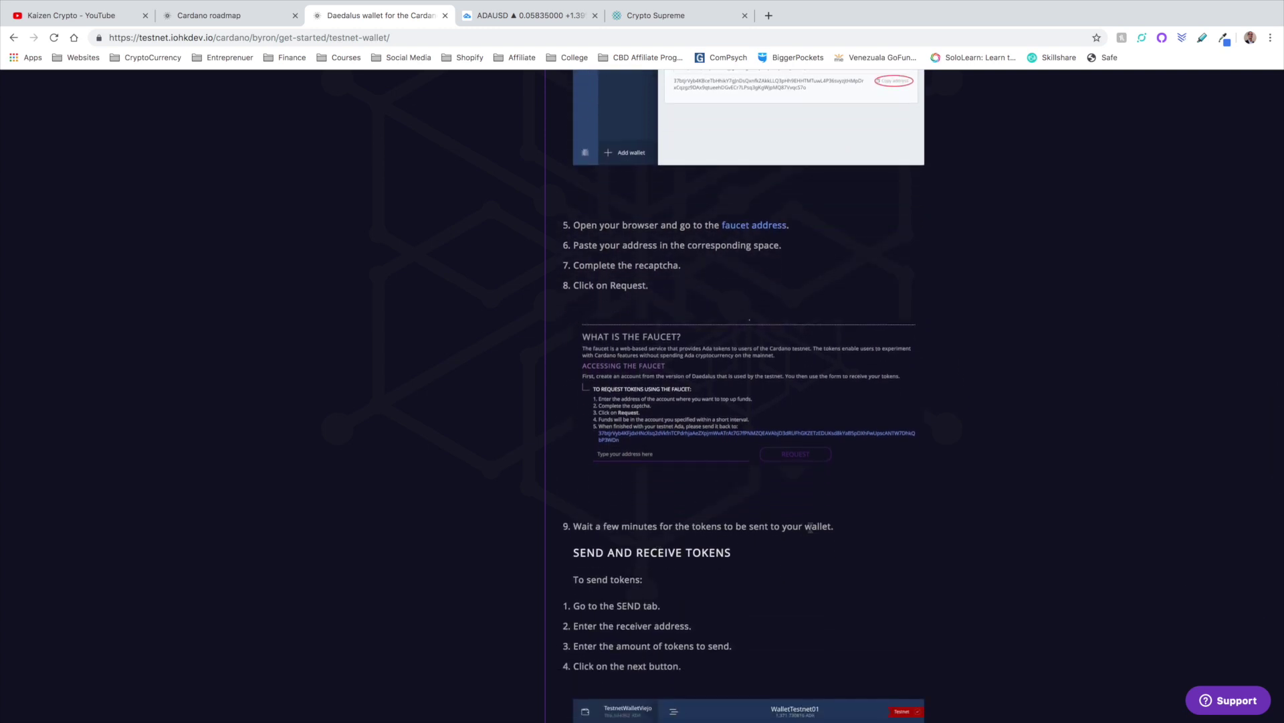
{"action": "scroll", "coordinate": [735, 565], "scroll_direction": "down", "scroll_amount": 3}
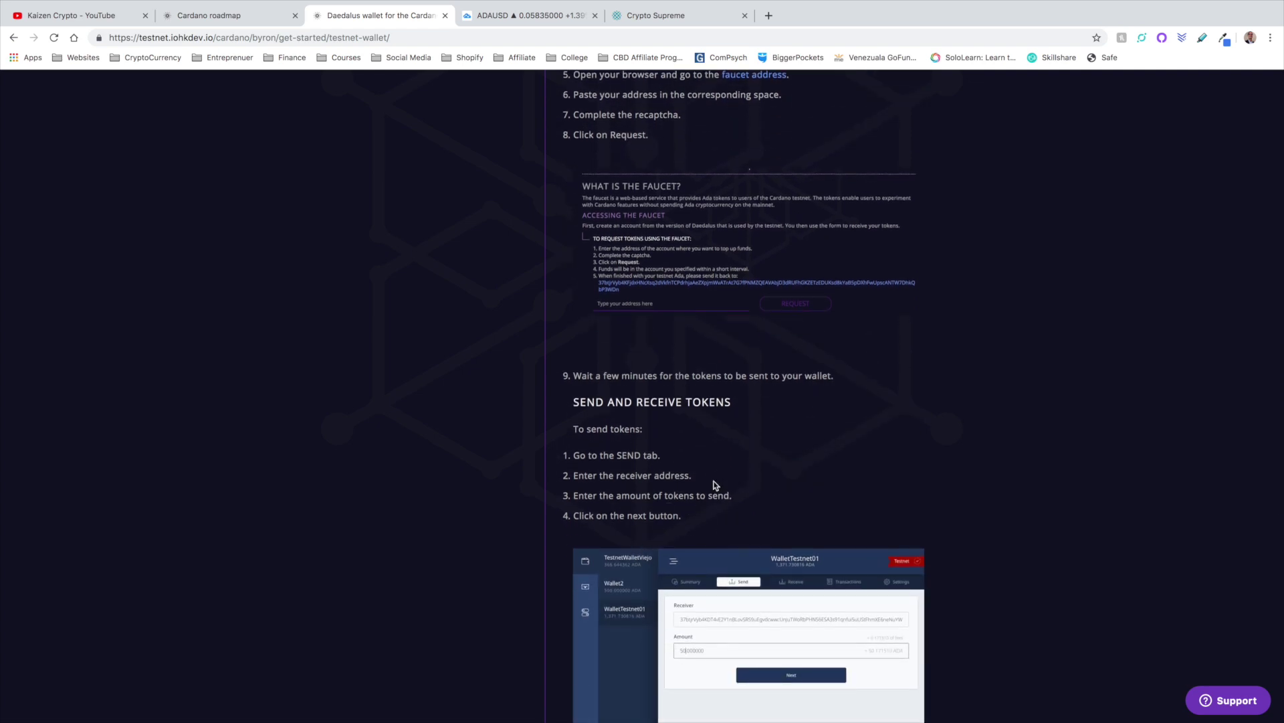
{"action": "scroll", "coordinate": [714, 485], "scroll_direction": "down", "scroll_amount": 2}
{"action": "scroll", "coordinate": [715, 485], "scroll_direction": "down", "scroll_amount": 6}
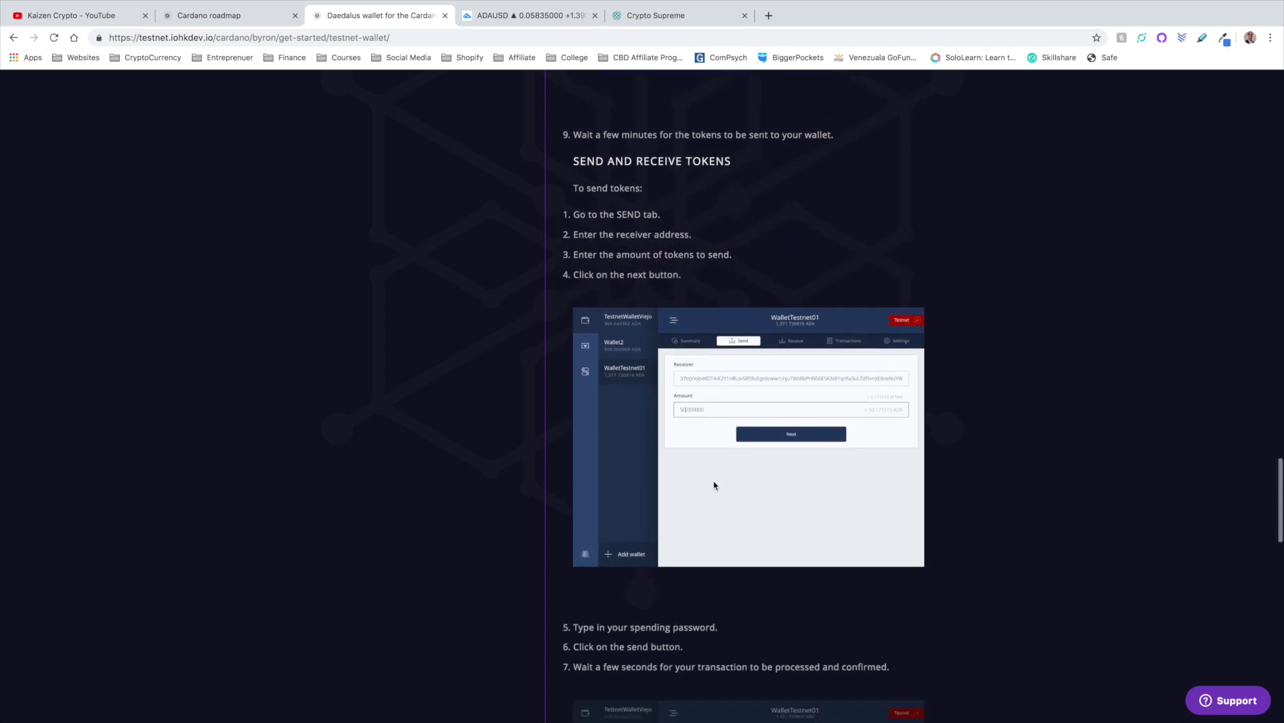
{"action": "scroll", "coordinate": [714, 485], "scroll_direction": "down", "scroll_amount": 5}
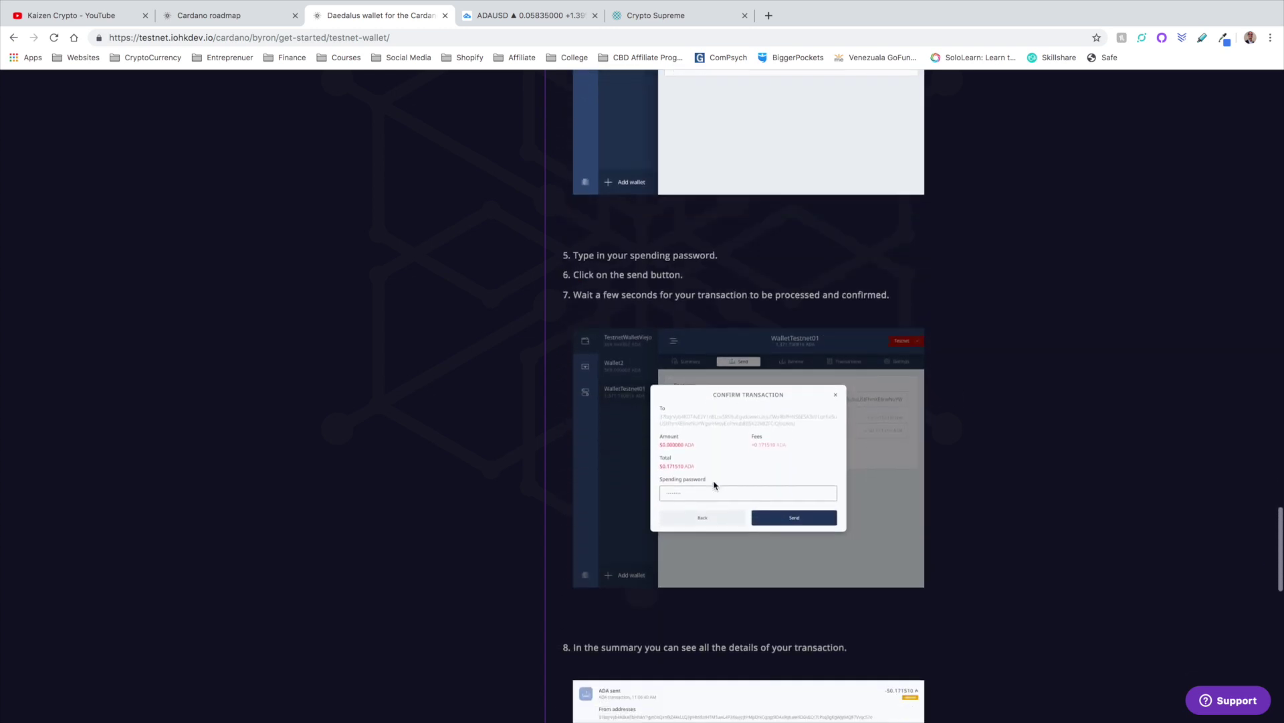
{"action": "scroll", "coordinate": [714, 484], "scroll_direction": "down", "scroll_amount": 5}
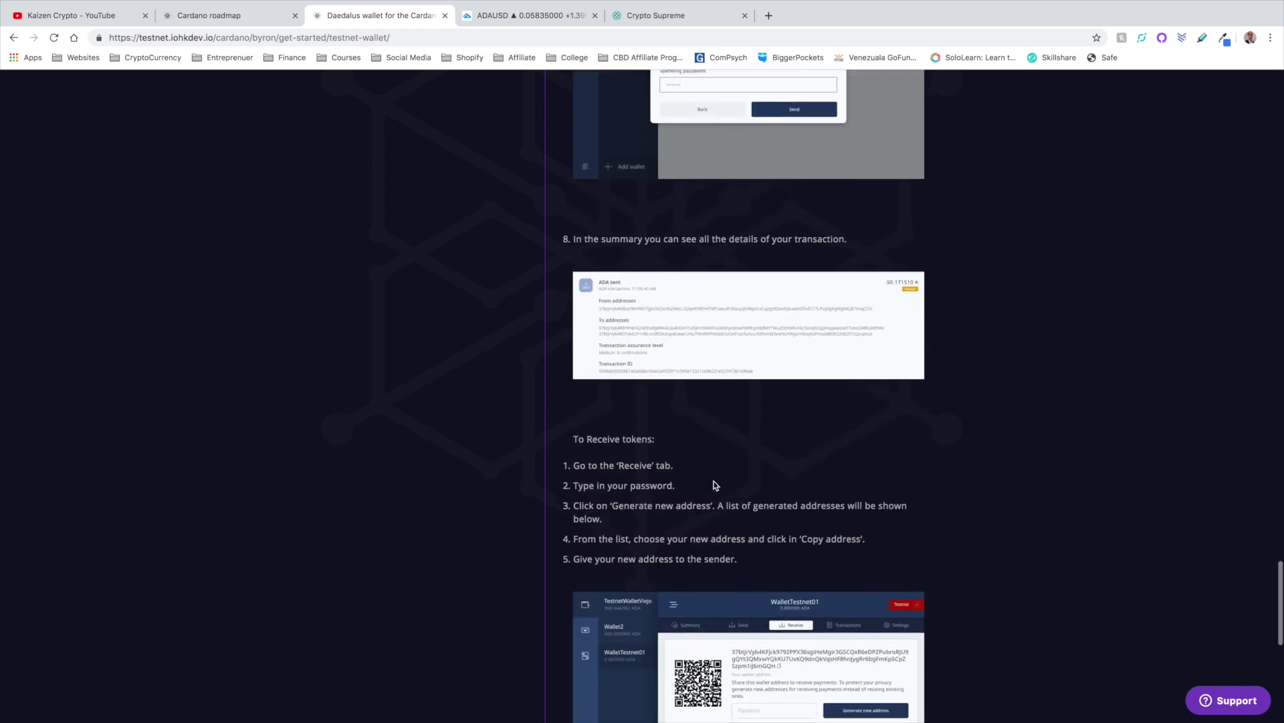
{"action": "scroll", "coordinate": [714, 485], "scroll_direction": "down", "scroll_amount": 5}
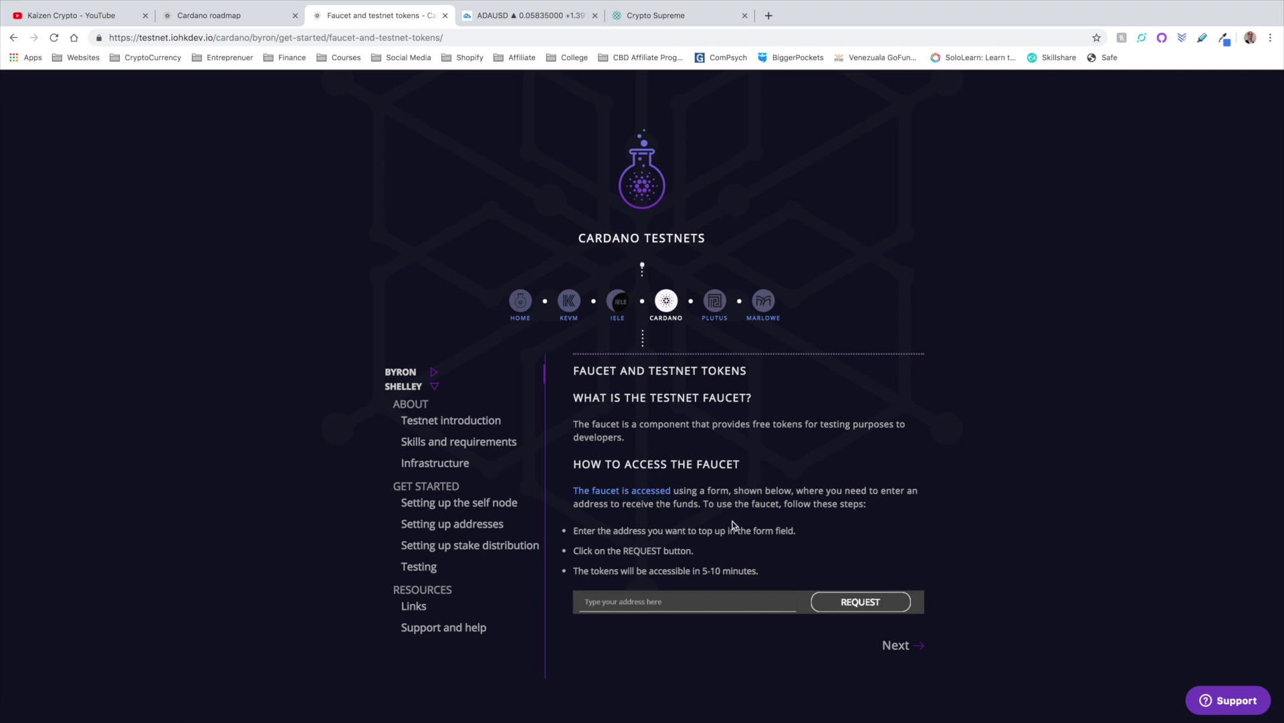
{"action": "scroll", "coordinate": [715, 546], "scroll_direction": "down", "scroll_amount": 1}
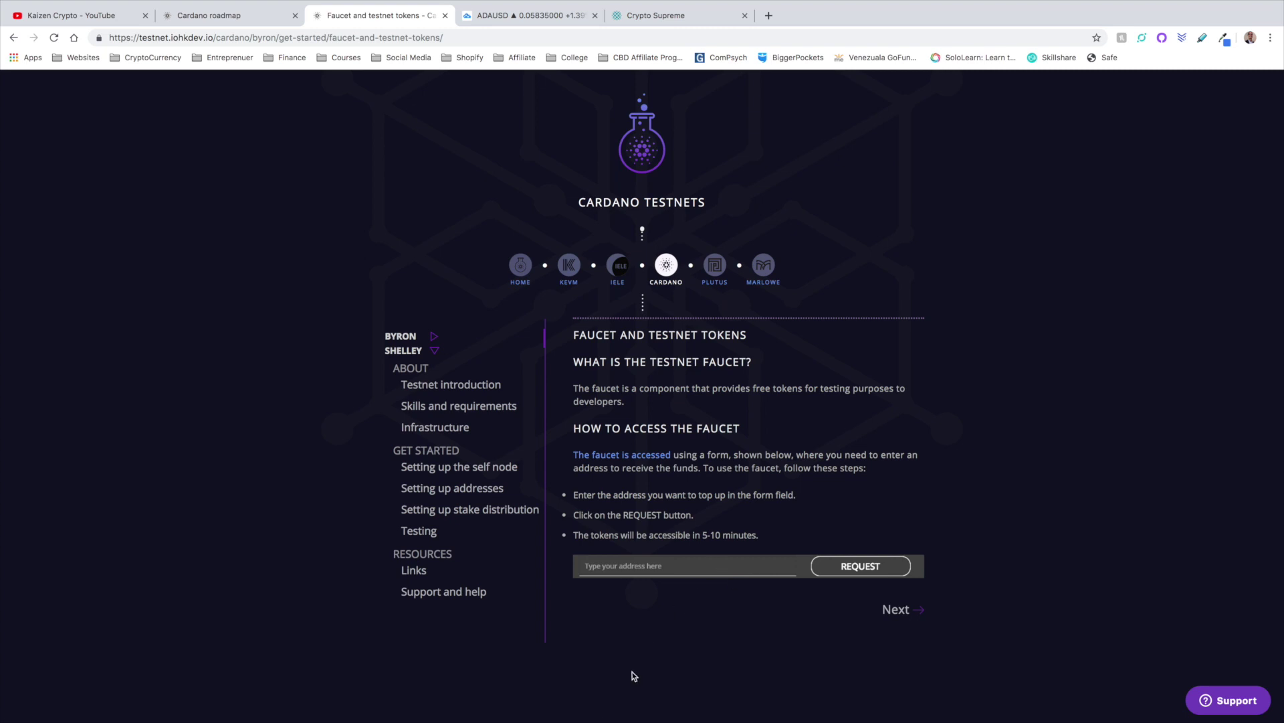
{"action": "mouse_move", "coordinate": [572, 719]}
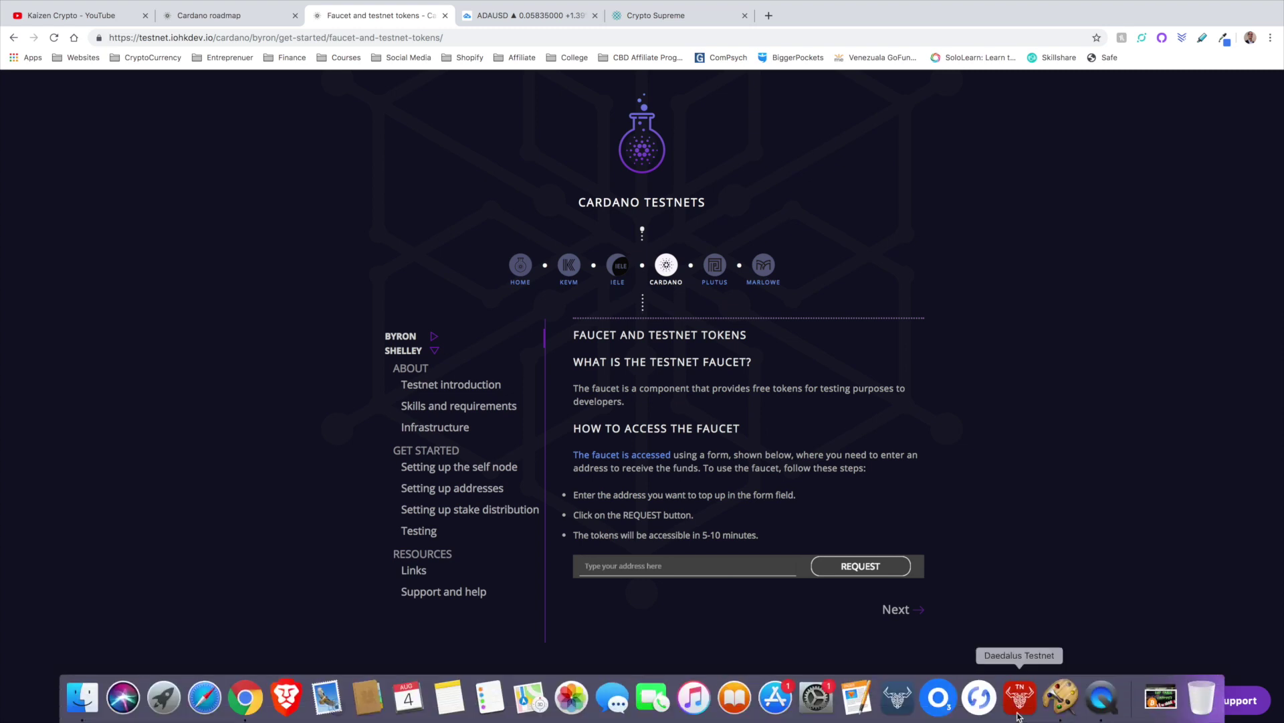
- Bring Daedalus Testnet forward, open Daedalus Diagnostics to check the 100.00% sync, then close the window
{"action": "left_click", "coordinate": [1018, 715]}
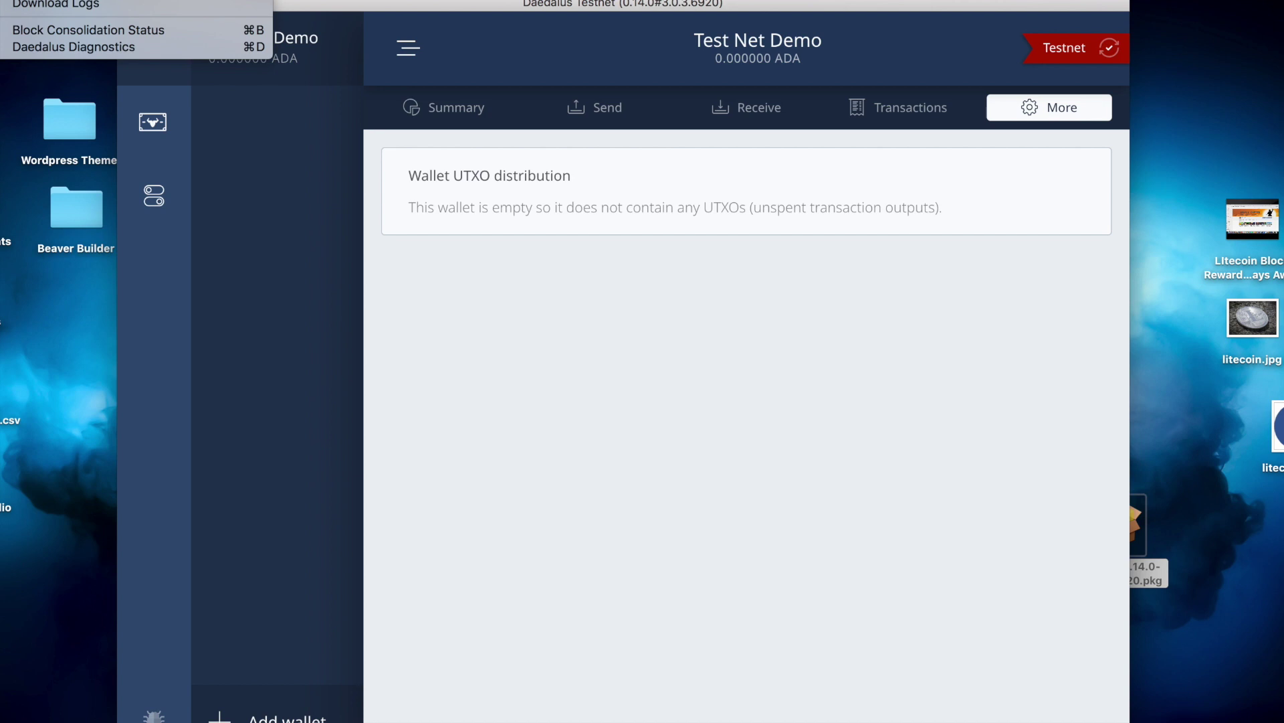
{"action": "left_click", "coordinate": [56, 48]}
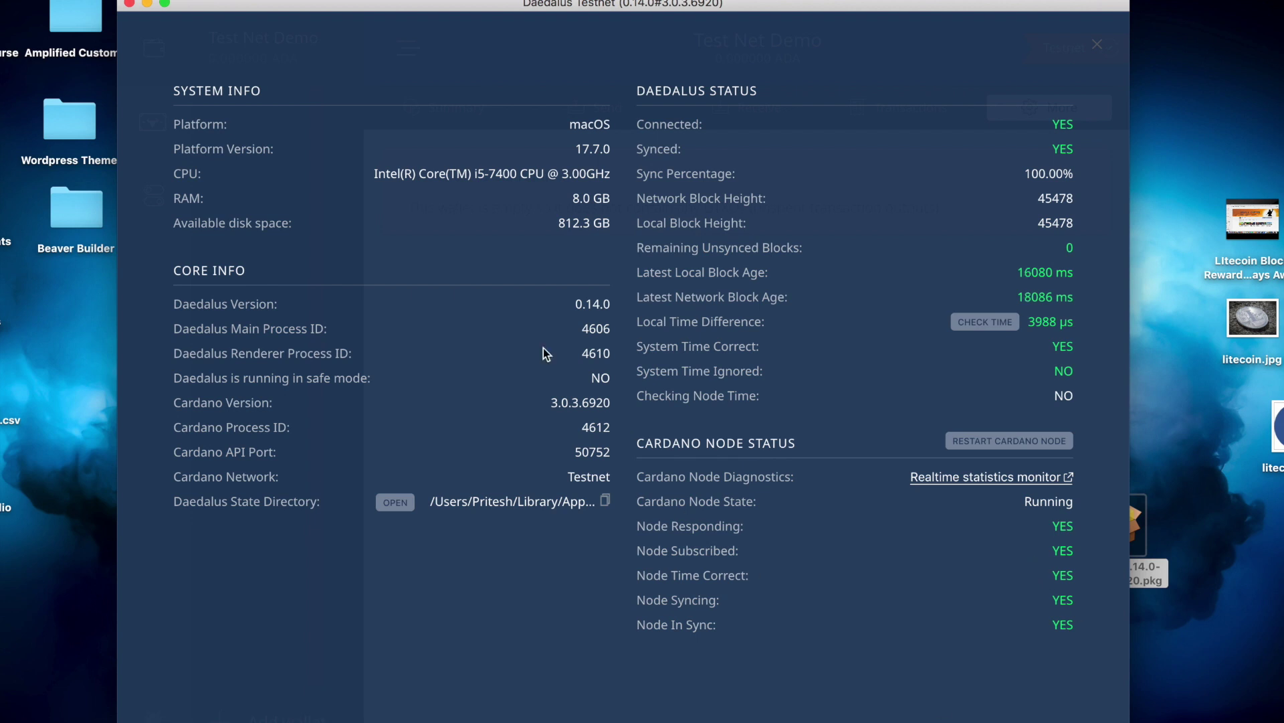
{"action": "left_click", "coordinate": [128, 5]}
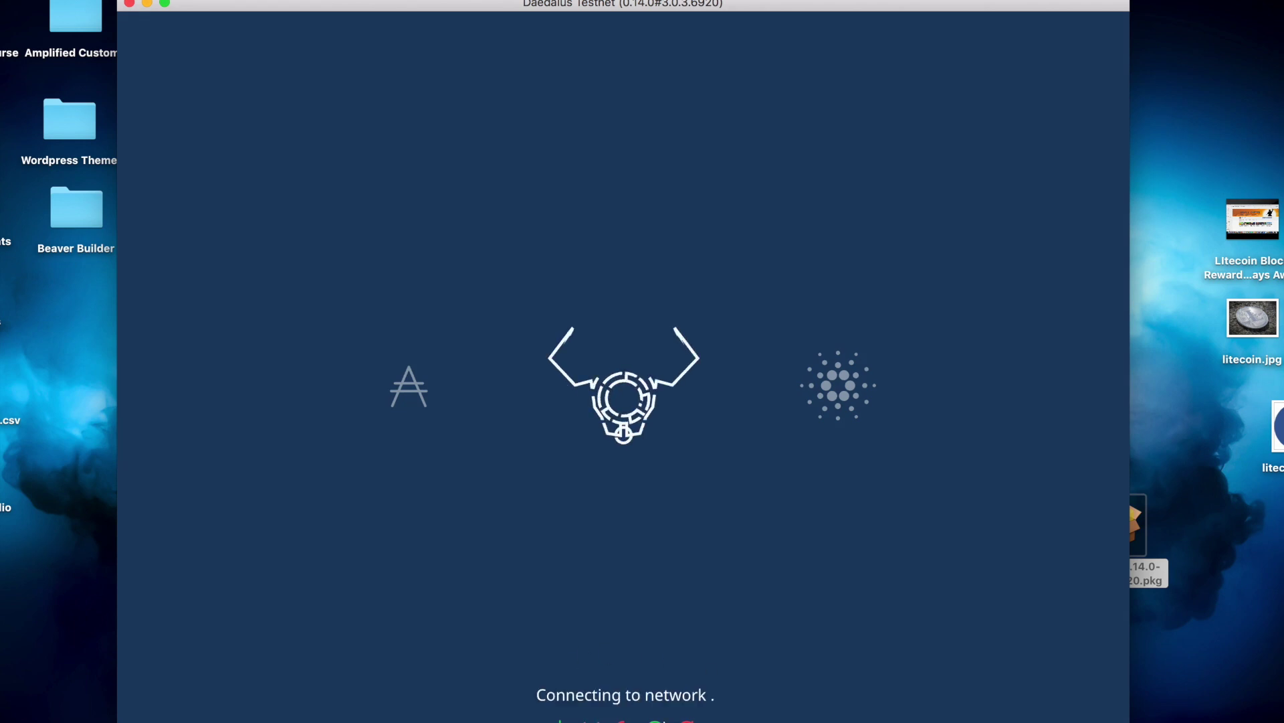
- Return from Daedalus Testnet to the Cardano testnets Faucet page in Chrome
{"action": "mouse_move", "coordinate": [591, 720]}
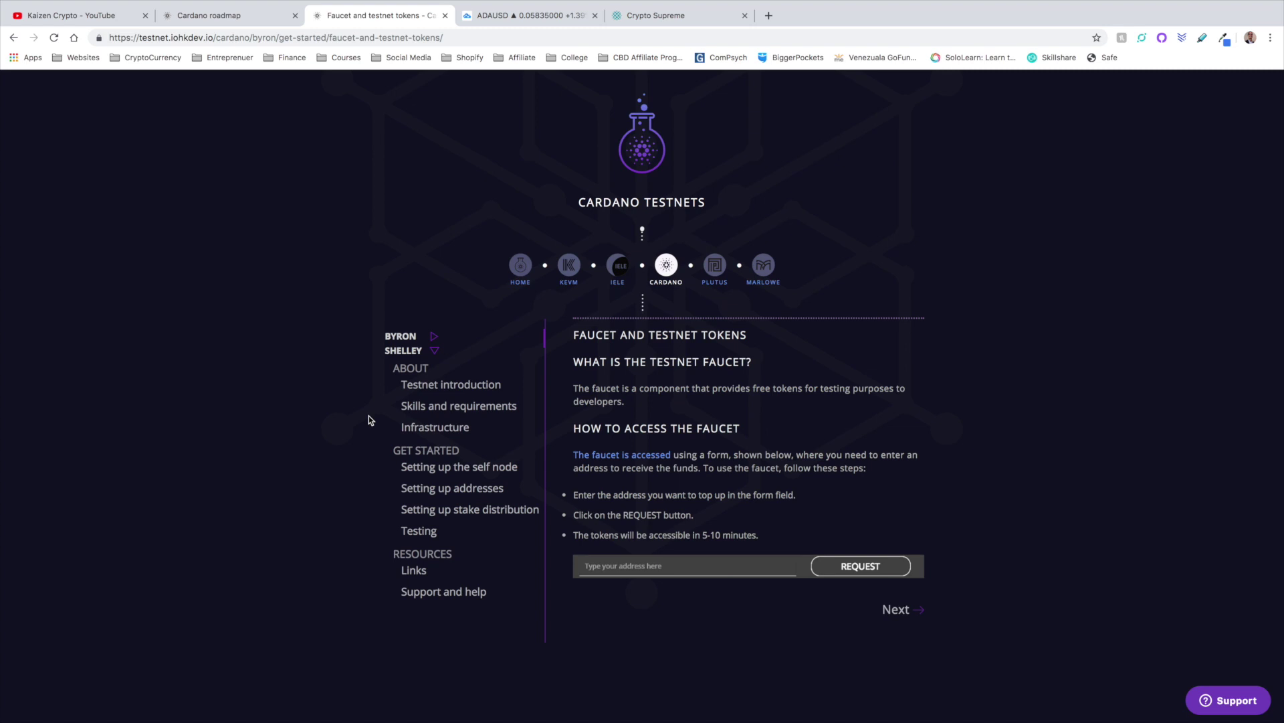
- In a new tab, search 'adata' and load the ADAtainment ADA Staking Calculator suggestion
{"action": "mouse_move", "coordinate": [904, 2]}
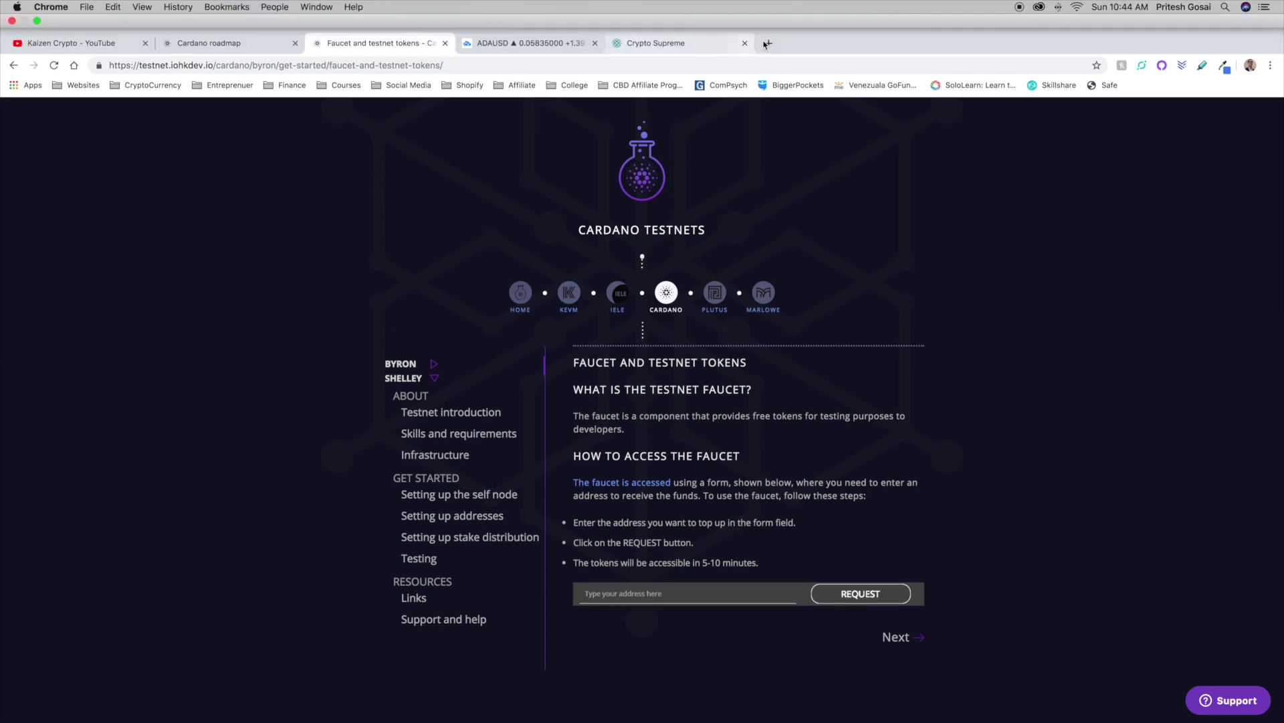
{"action": "key", "text": "super+t"}
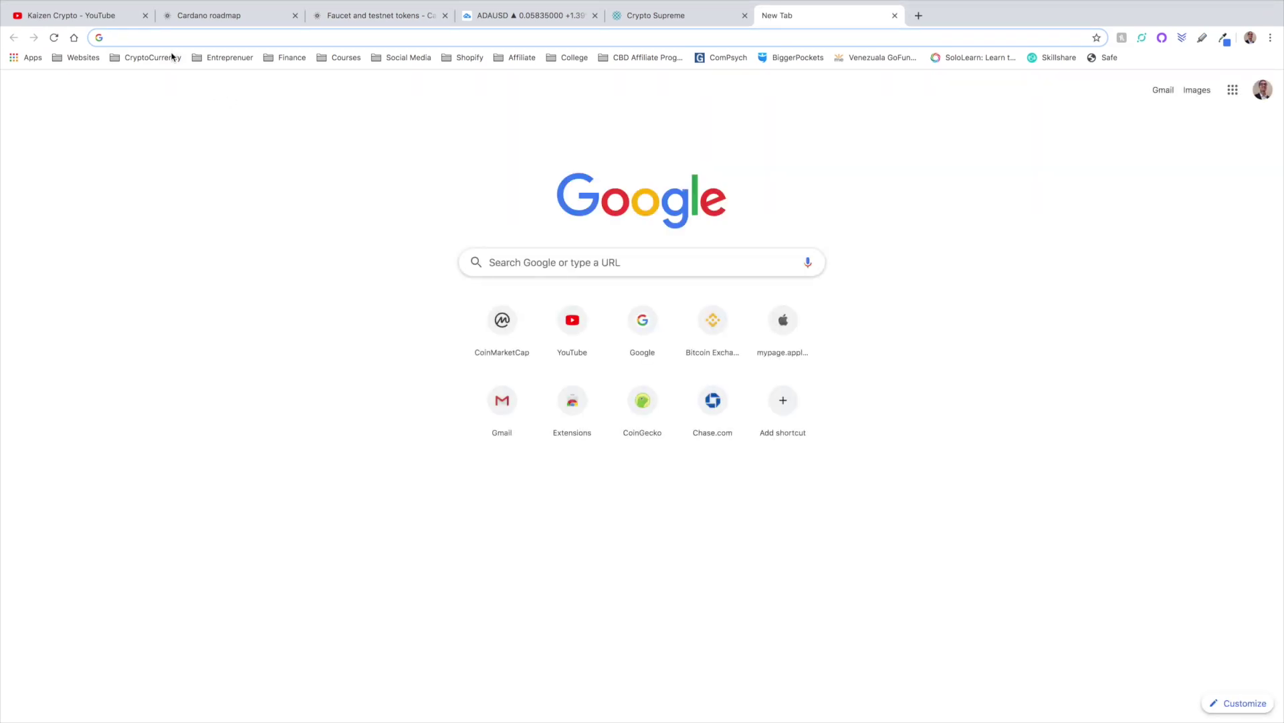
{"action": "left_click", "coordinate": [173, 59]}
{"action": "mouse_move", "coordinate": [87, 60]}
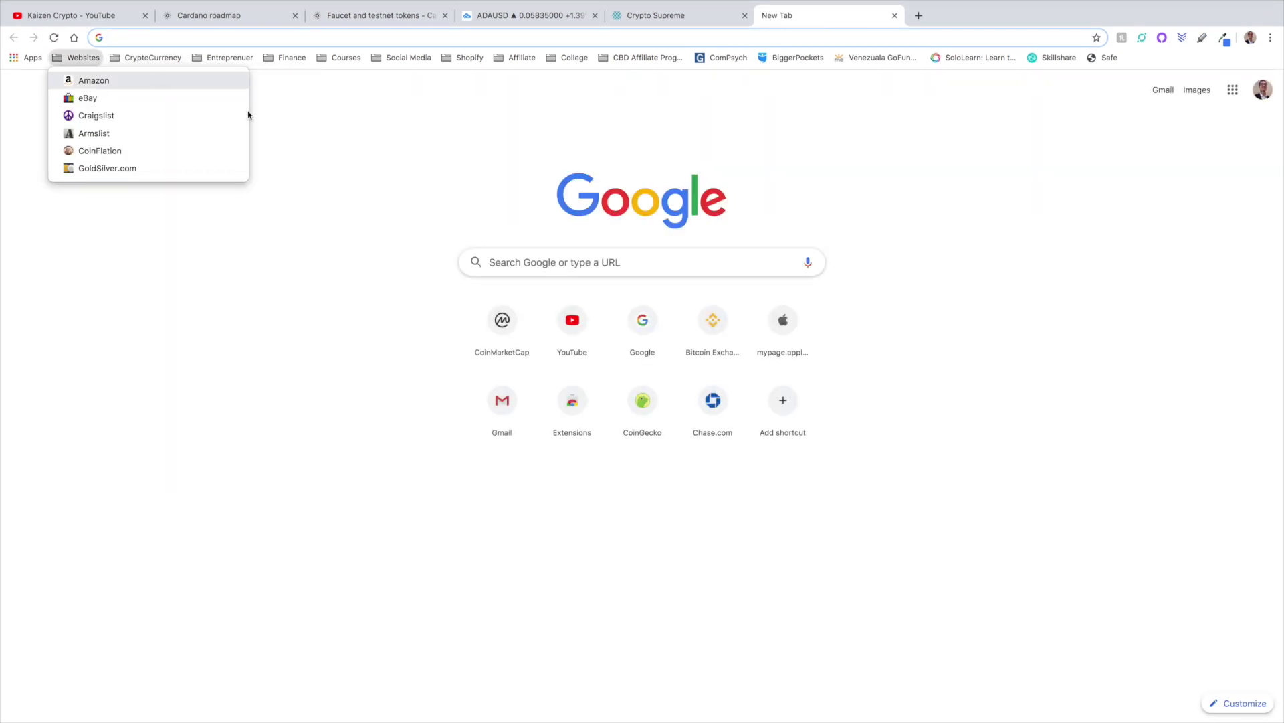
{"action": "left_click", "coordinate": [556, 261]}
{"action": "left_click", "coordinate": [555, 261]}
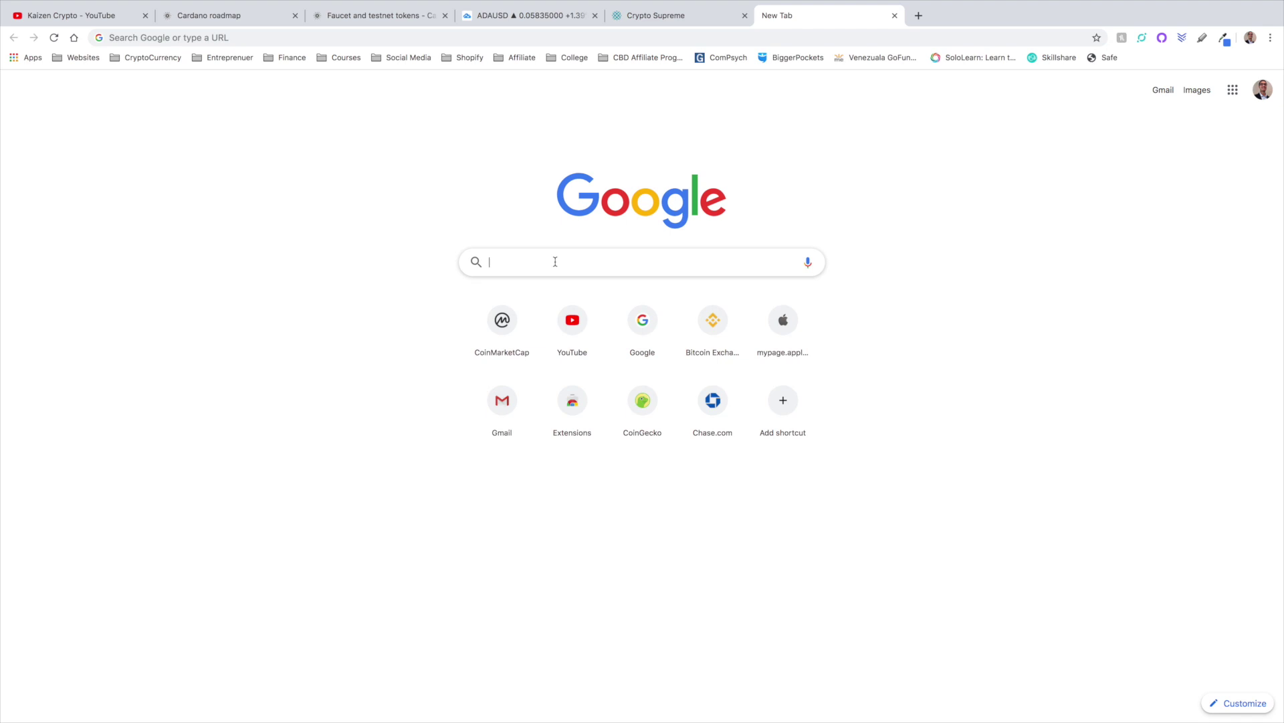
{"action": "type", "text": "adata"}
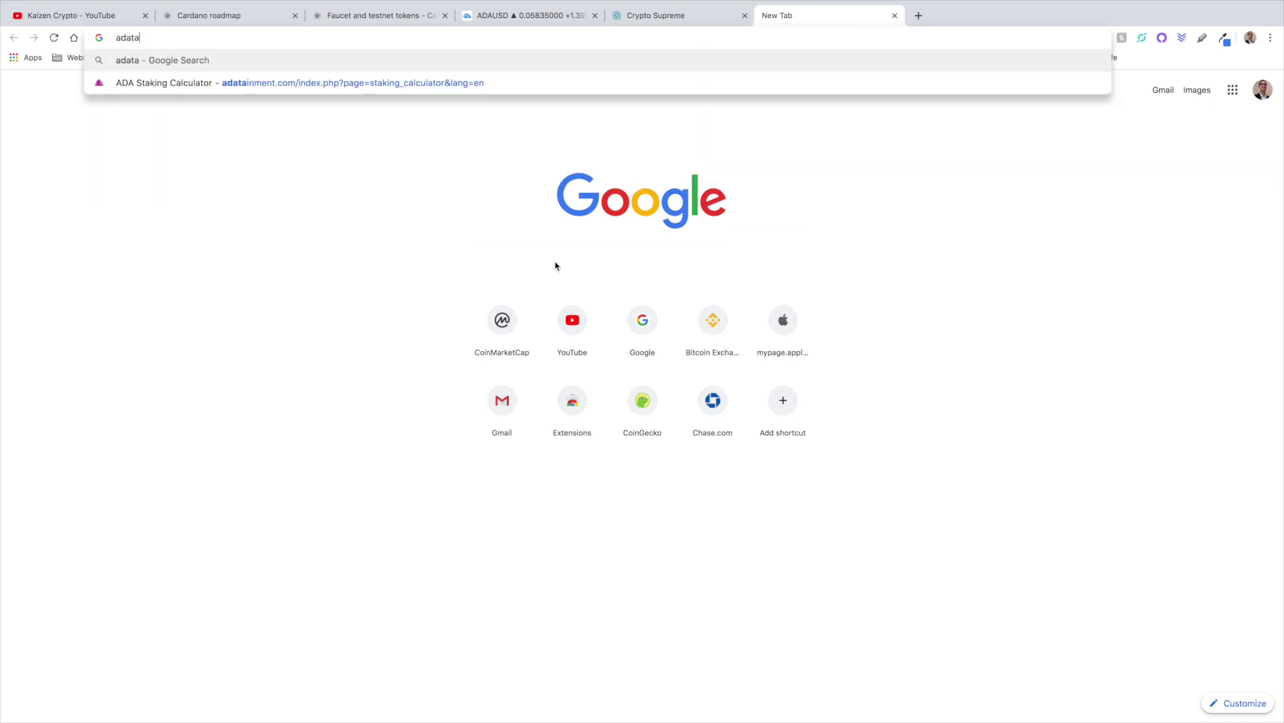
{"action": "key", "text": "Down"}
{"action": "key", "text": "Return"}
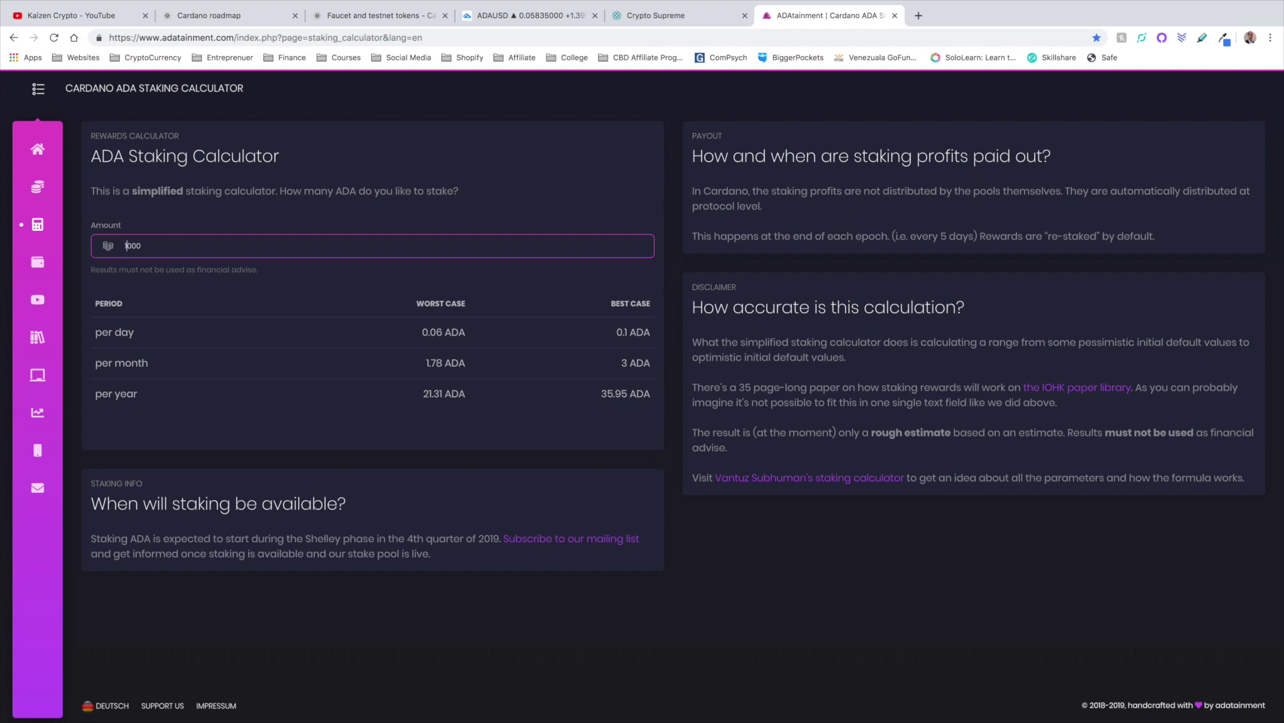
- Erase the 1000 ADA amount so every projected reward reads 0 ADA, then show Launchpad
{"action": "type", "text": "\\"}
{"action": "key", "text": "BackSpace"}
{"action": "key", "text": "BackSpace"}
{"action": "key", "text": "BackSpace"}
{"action": "key", "text": "BackSpace"}
{"action": "key", "text": "BackSpace"}
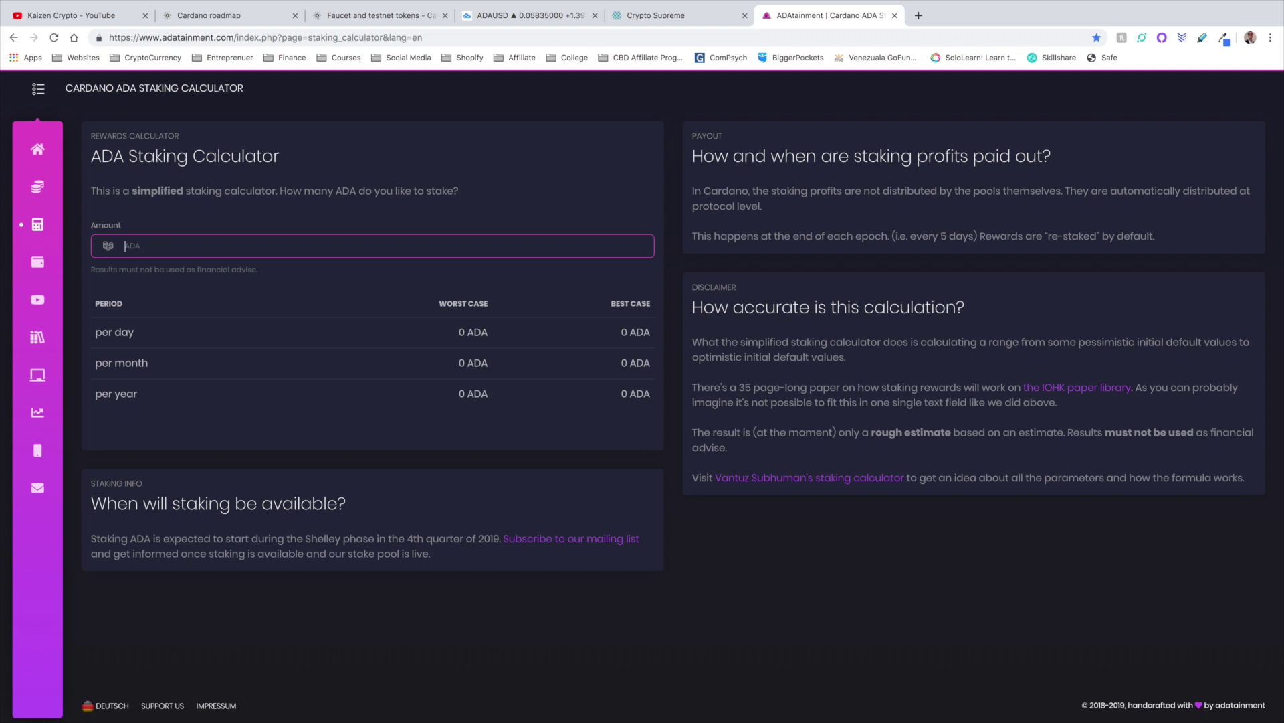
{"action": "left_click", "coordinate": [163, 696]}
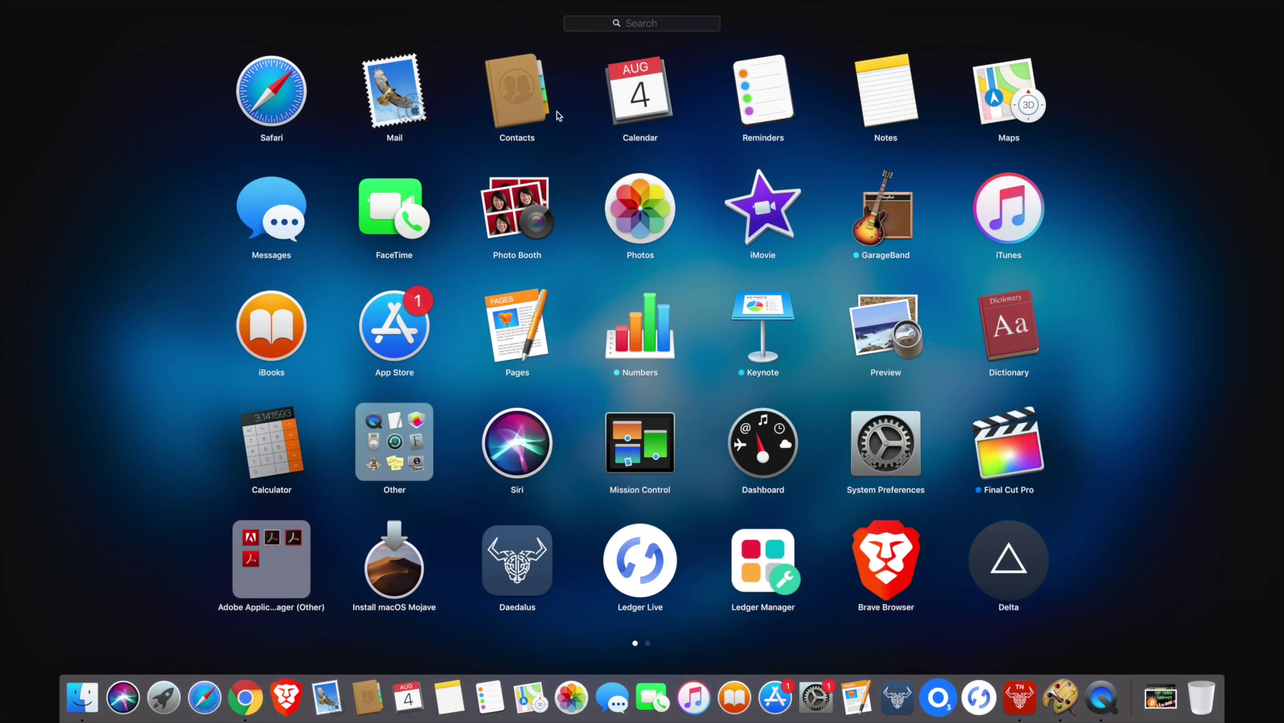
- Launch Calculator and compute 10000 ÷ 0.06, giving 166666.666666666666667
{"action": "left_click", "coordinate": [258, 442]}
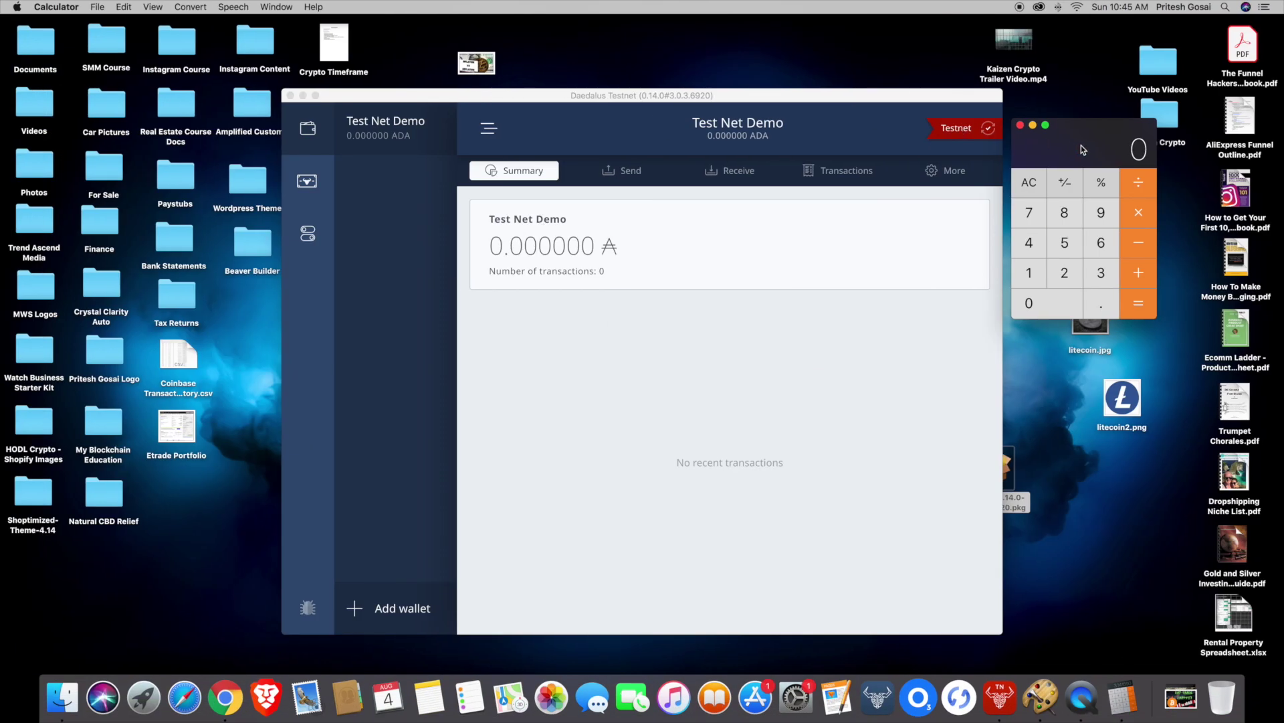
{"action": "left_click", "coordinate": [1031, 275]}
{"action": "left_click", "coordinate": [1031, 298]}
{"action": "left_click", "coordinate": [1031, 298]}
{"action": "left_click", "coordinate": [1031, 298]}
{"action": "left_click", "coordinate": [1032, 298]}
{"action": "left_click", "coordinate": [1150, 183]}
{"action": "left_click", "coordinate": [1091, 308]}
{"action": "left_click", "coordinate": [1061, 303]}
{"action": "left_click", "coordinate": [1101, 242]}
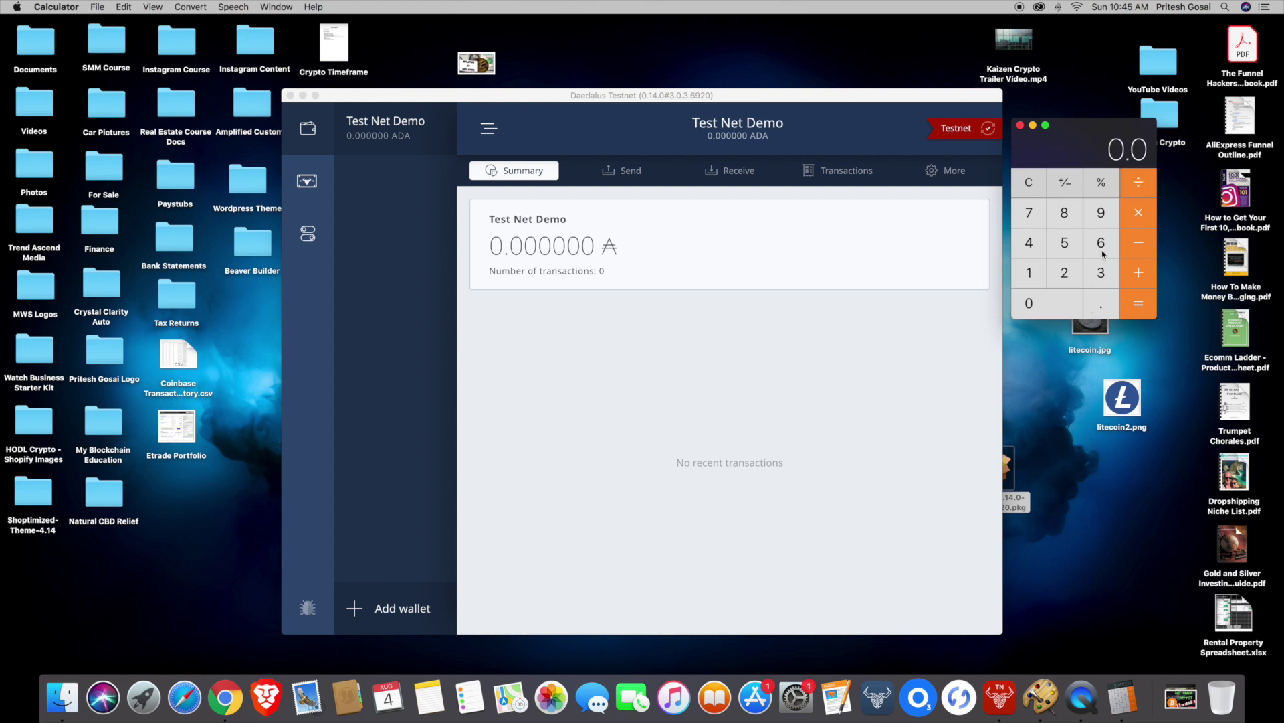
{"action": "left_click", "coordinate": [1134, 309]}
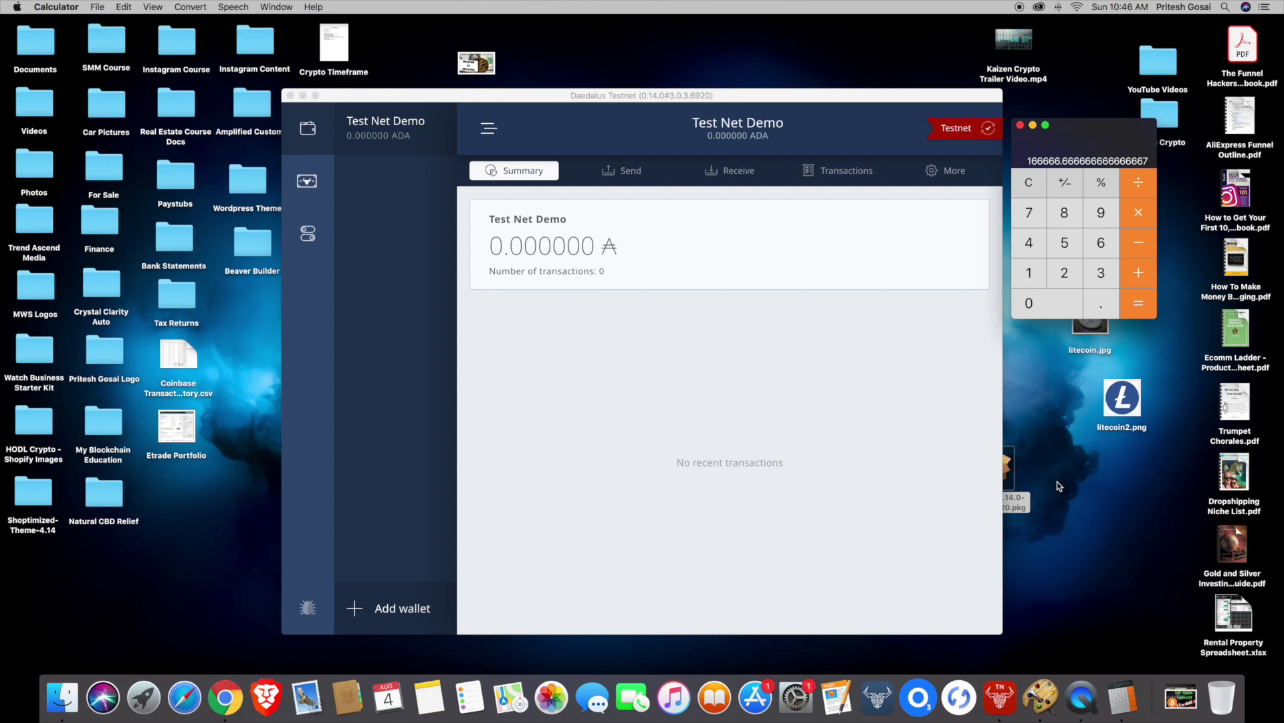
- Enter 167000 ADA to see 3,558.77–6,003.65 ADA yearly rewards, then clear the amount
{"action": "left_click", "coordinate": [224, 696]}
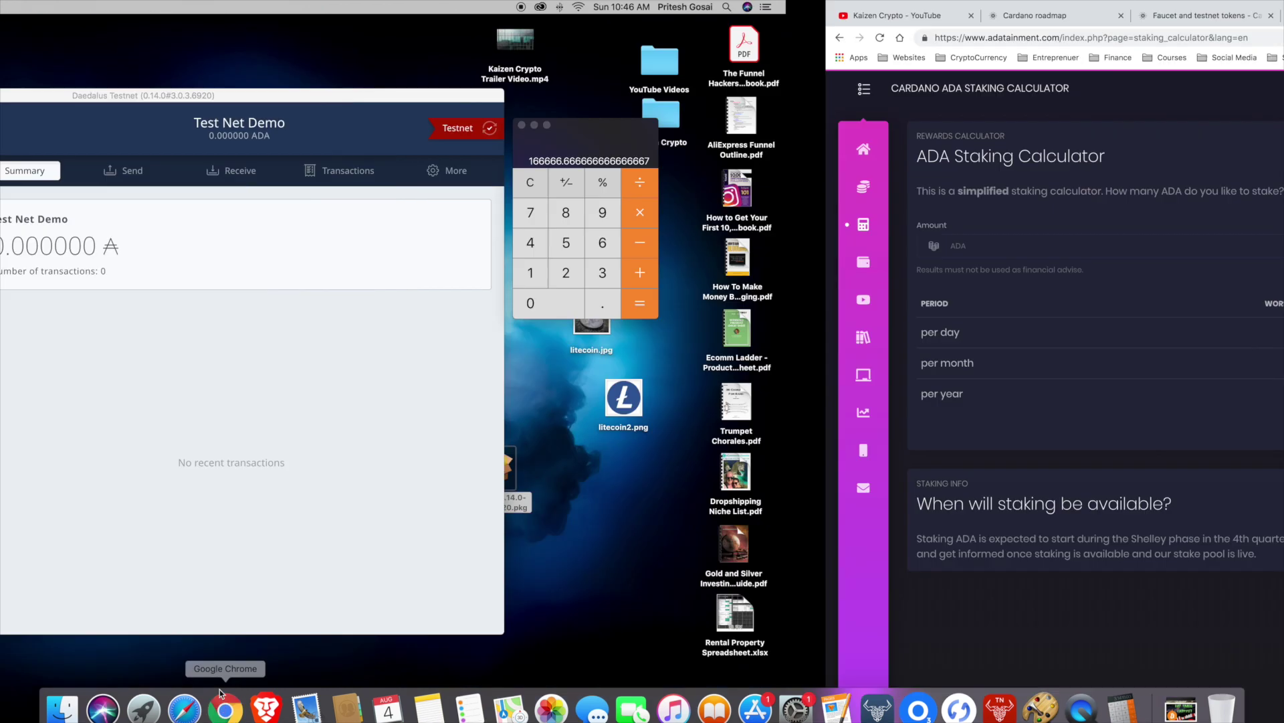
{"action": "type", "text": "1"}
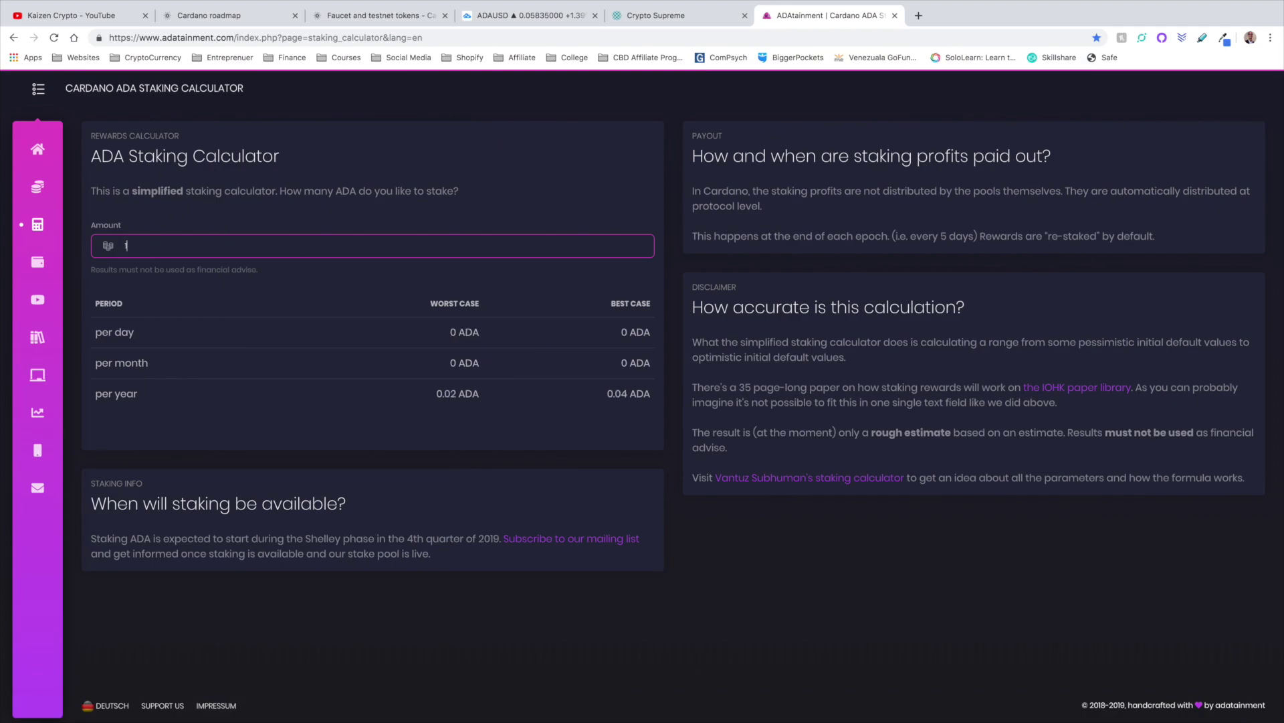
{"action": "type", "text": "67000"}
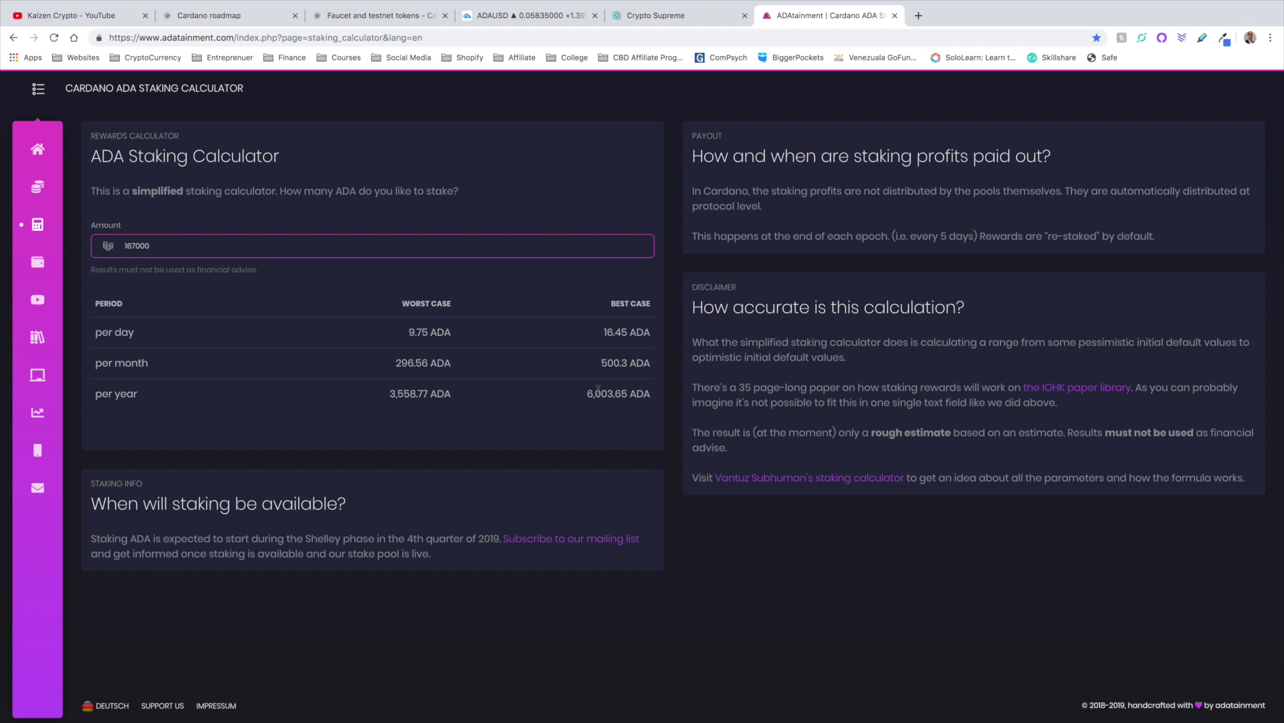
{"action": "key", "text": "BackSpace"}
{"action": "key", "text": "BackSpace"}
{"action": "key", "text": "BackSpace"}
{"action": "key", "text": "BackSpace"}
{"action": "key", "text": "BackSpace"}
{"action": "key", "text": "BackSpace"}
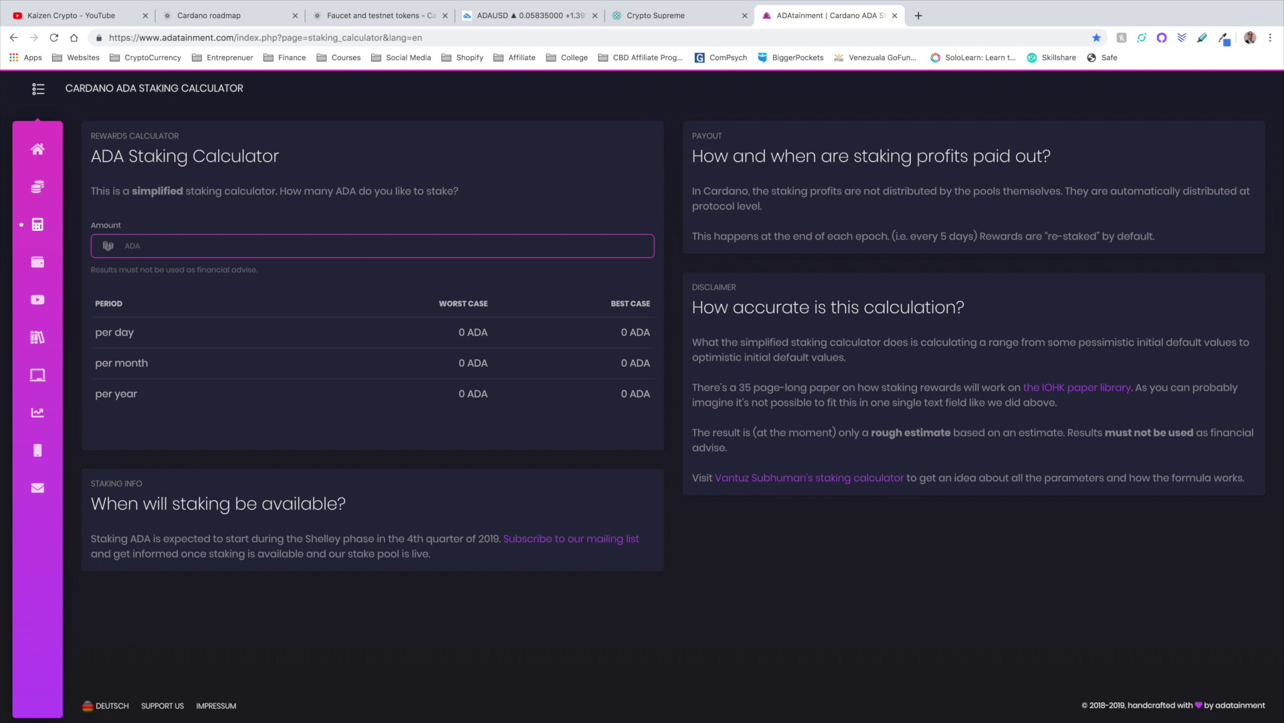
- Type 5000000 into the Amount field to see the projected staking rewards
{"action": "type", "text": "5000000"}
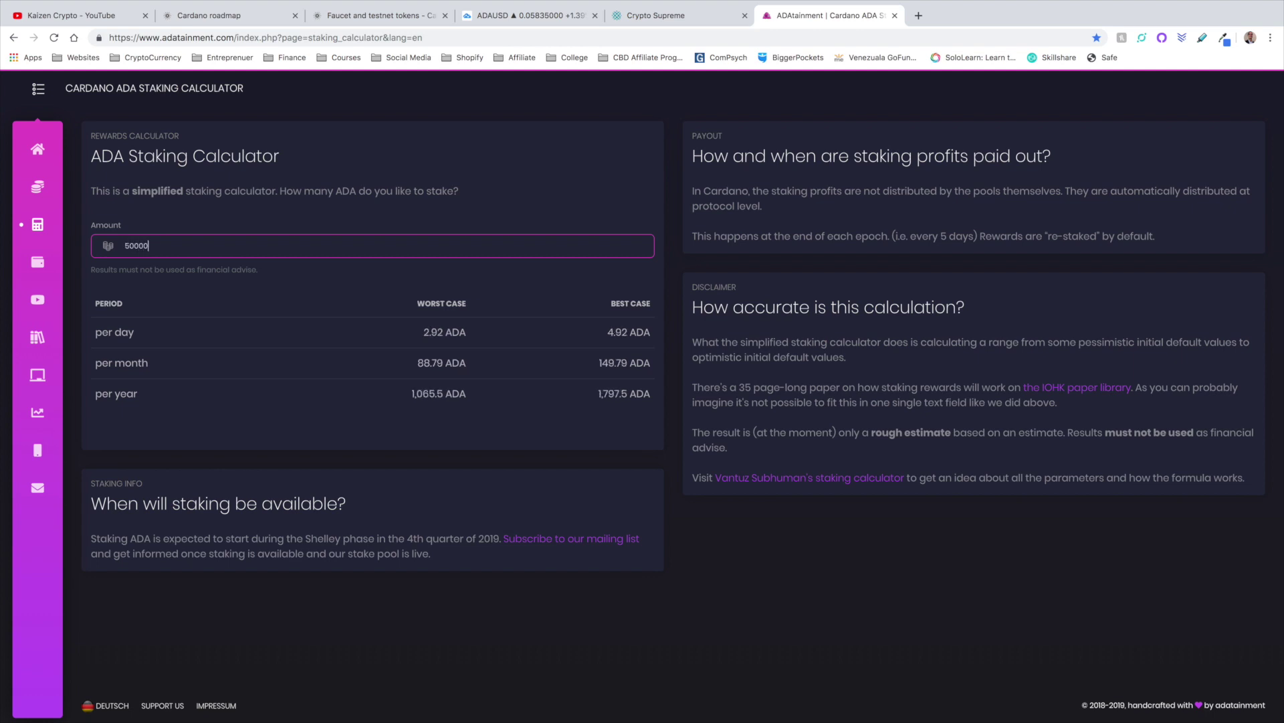